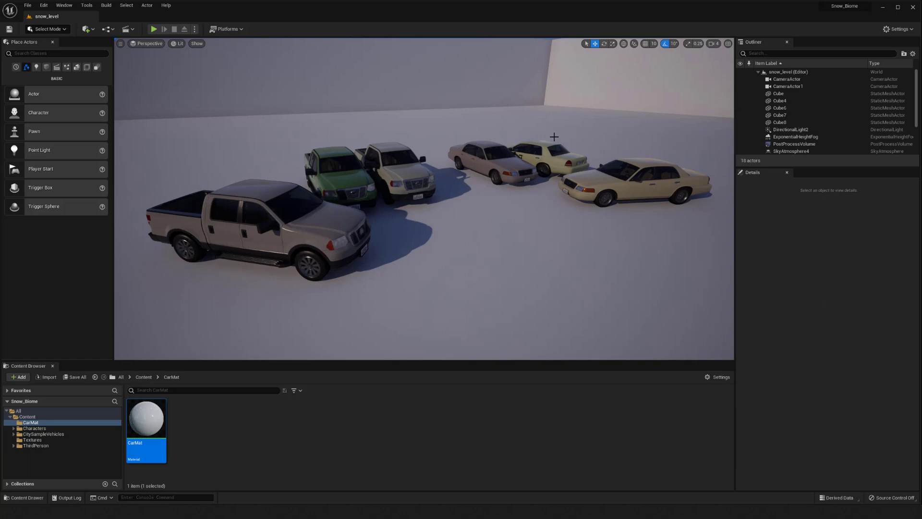
Try moving the green truck, then undo it back to its original spot
key("Right")
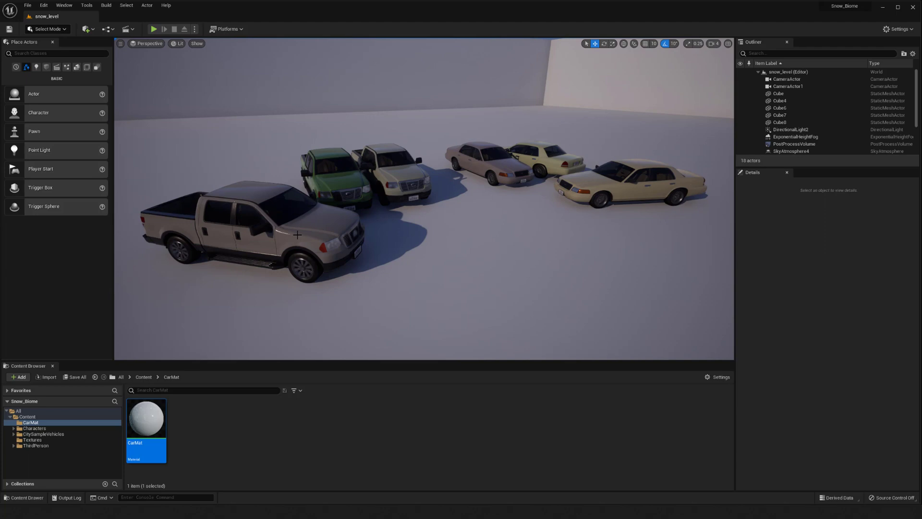
left_click(343, 185)
left_click_drag(343, 188, 440, 311)
key("e")
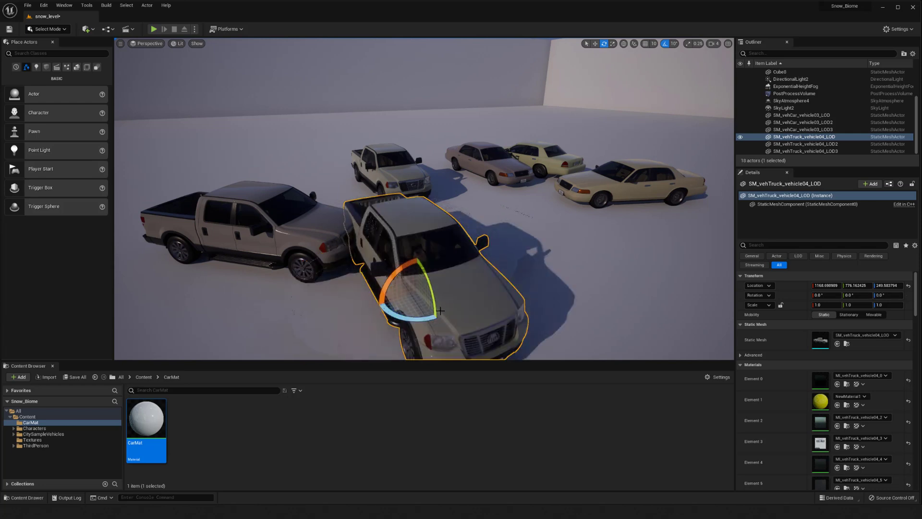
key("w")
key("ctrl+z")
key("ctrl+z")
key("ctrl+z")
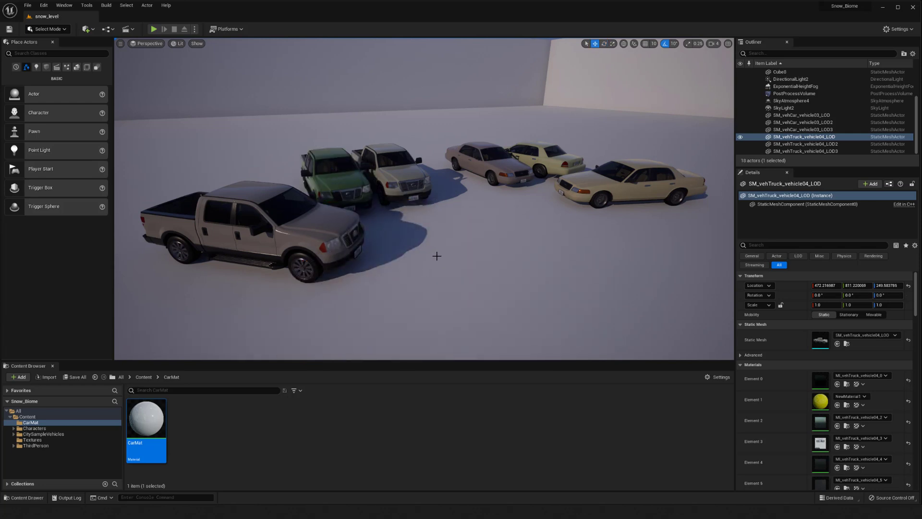
Inspect CarMat's Param colour, TexCoord[0] and Texture Sample nodes, then close the editor
left_click(195, 434)
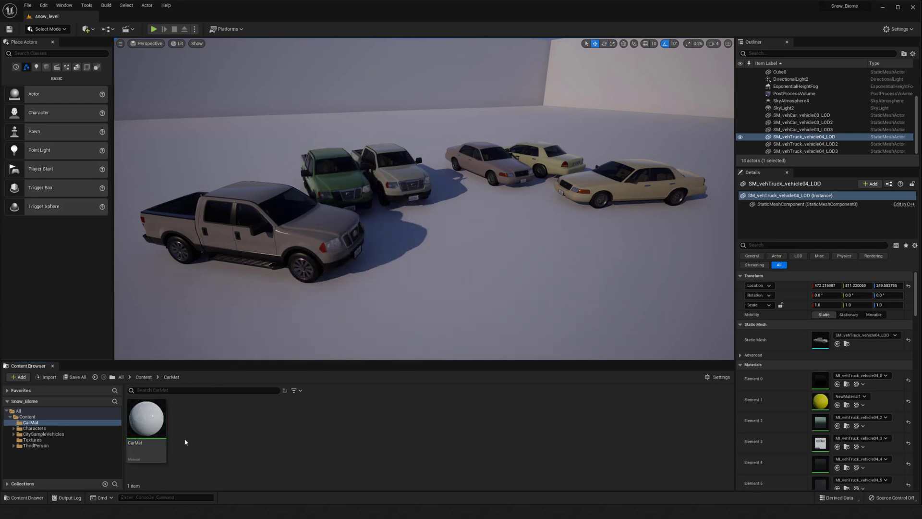
mouse_move(153, 418)
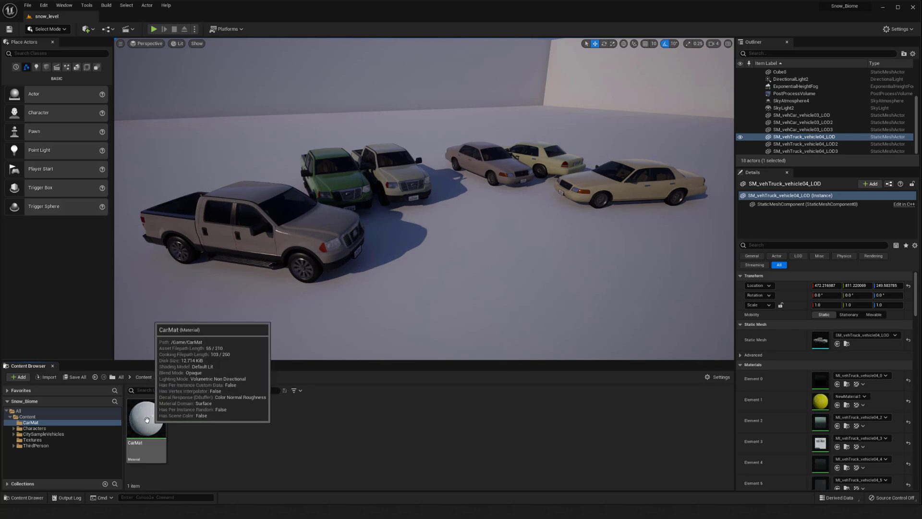
double_click(147, 419)
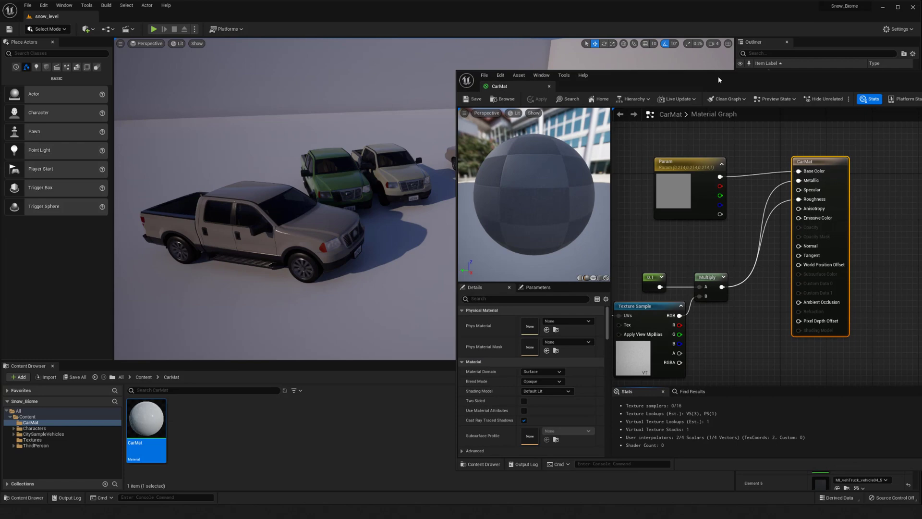
left_click_drag(718, 80, 434, 83)
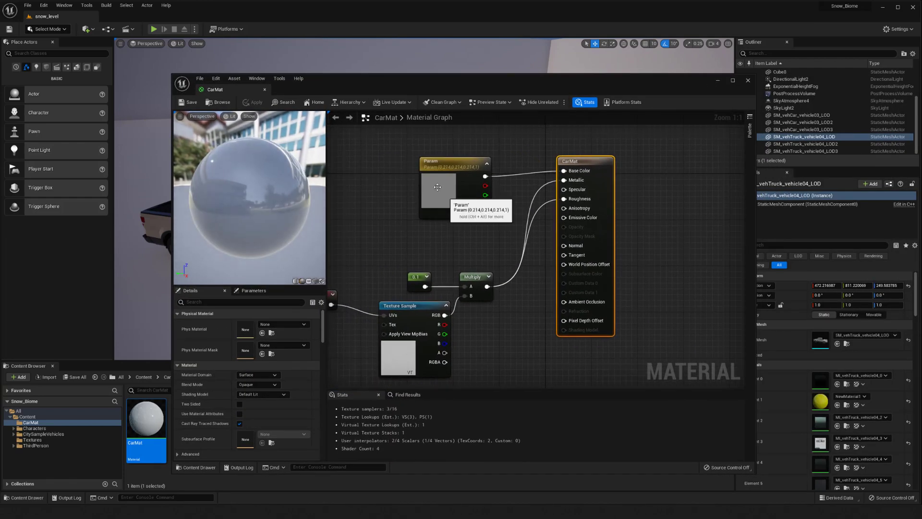
left_click(436, 188)
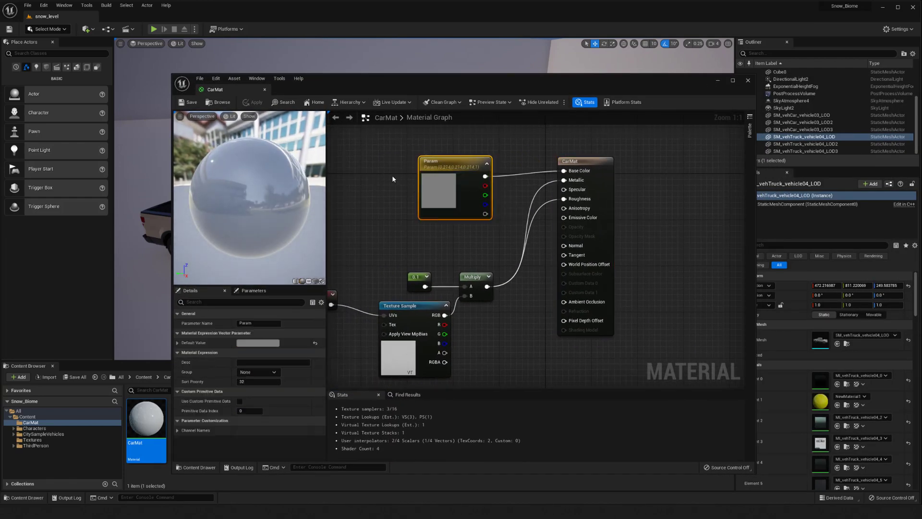
right_click_drag(393, 179, 455, 165)
right_click_drag(539, 279, 545, 271)
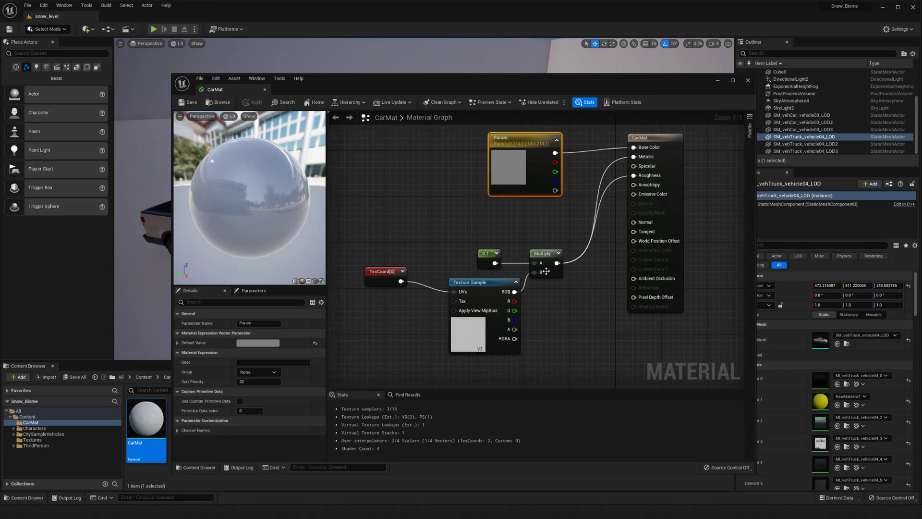
left_click(473, 330)
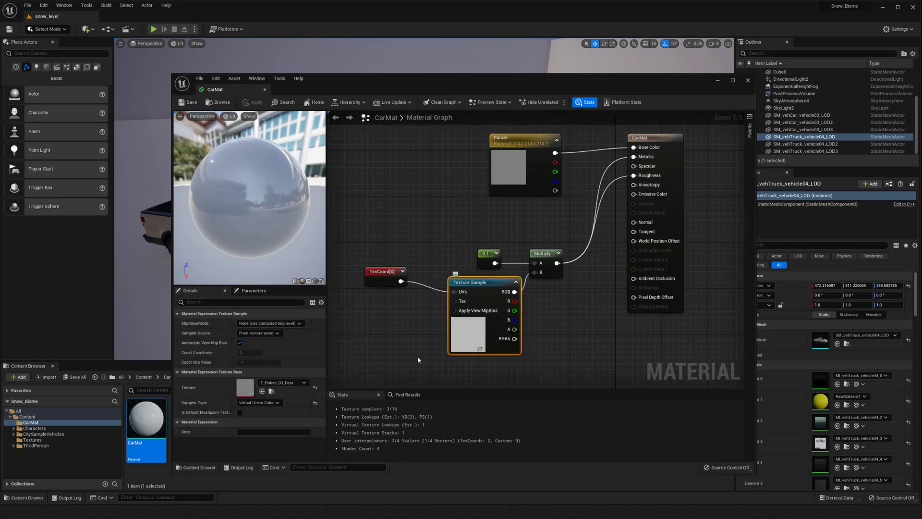
left_click(393, 367)
right_click_drag(394, 368, 369, 383)
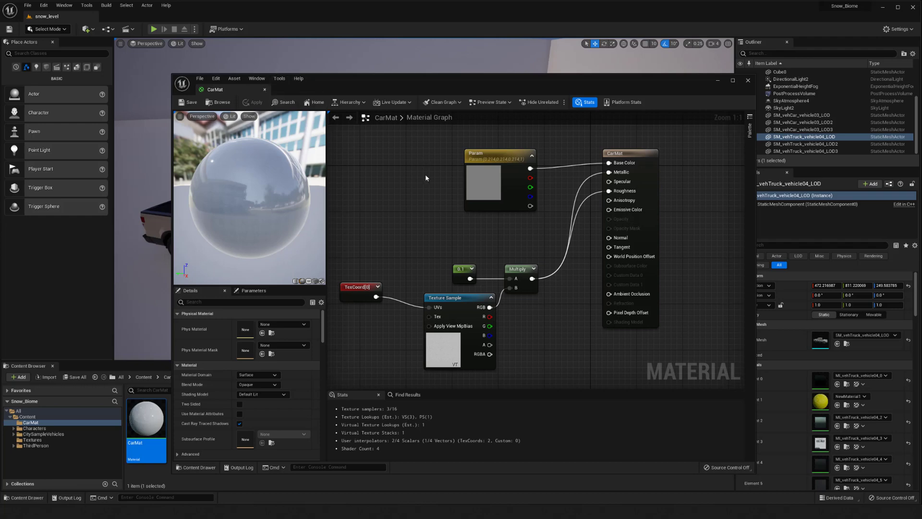
right_click_drag(425, 178, 428, 196)
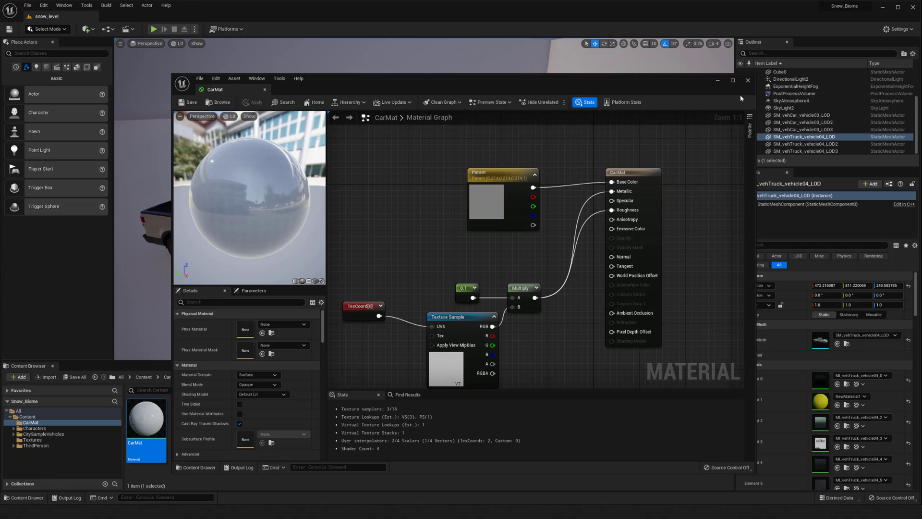
left_click(748, 81)
Apply CarMat to the pickup and the green and white trucks
left_click_drag(146, 417, 299, 235)
left_click(327, 186, "ctrl")
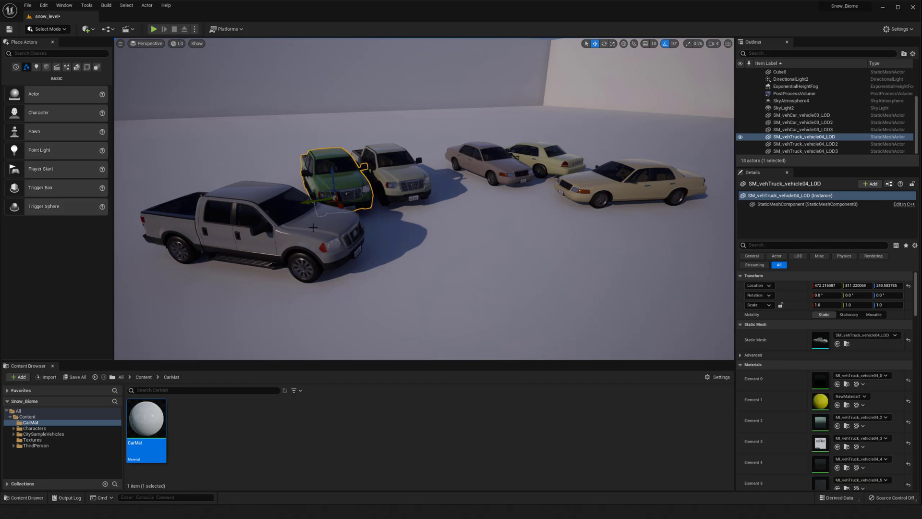
left_click(414, 169, "ctrl")
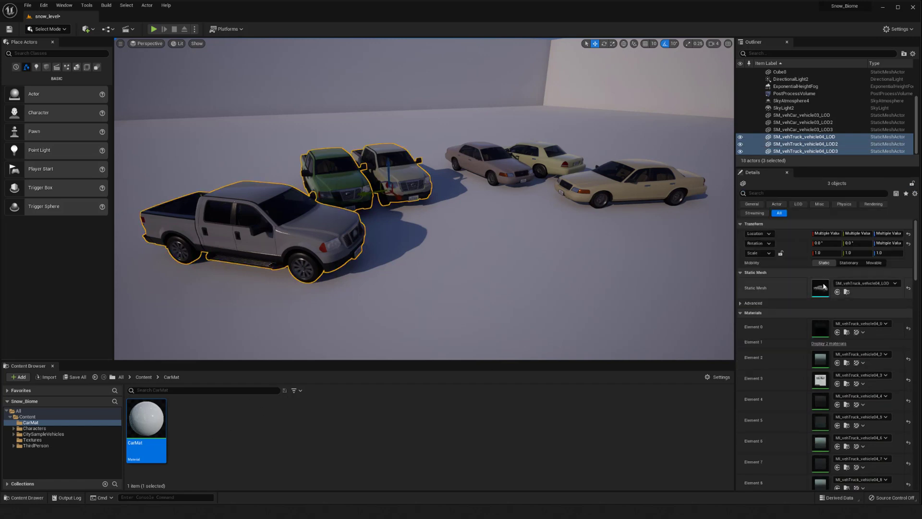
left_click_drag(164, 423, 402, 172)
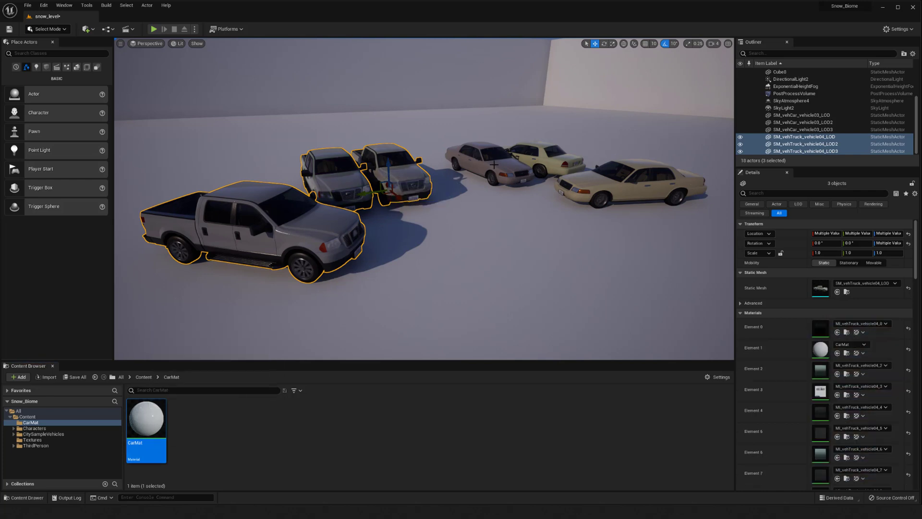
Apply CarMat to the left, middle and right sedans
left_click(494, 164)
left_click_drag(145, 418, 588, 181)
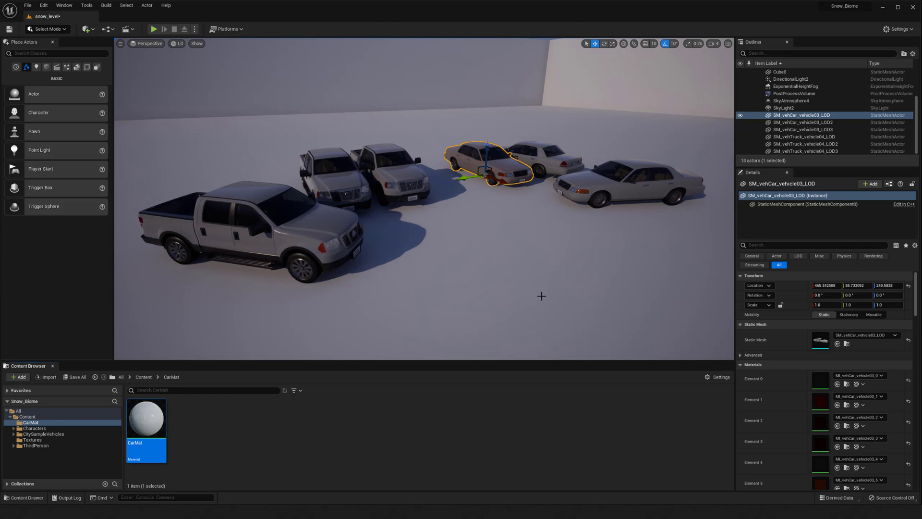
left_click(546, 264)
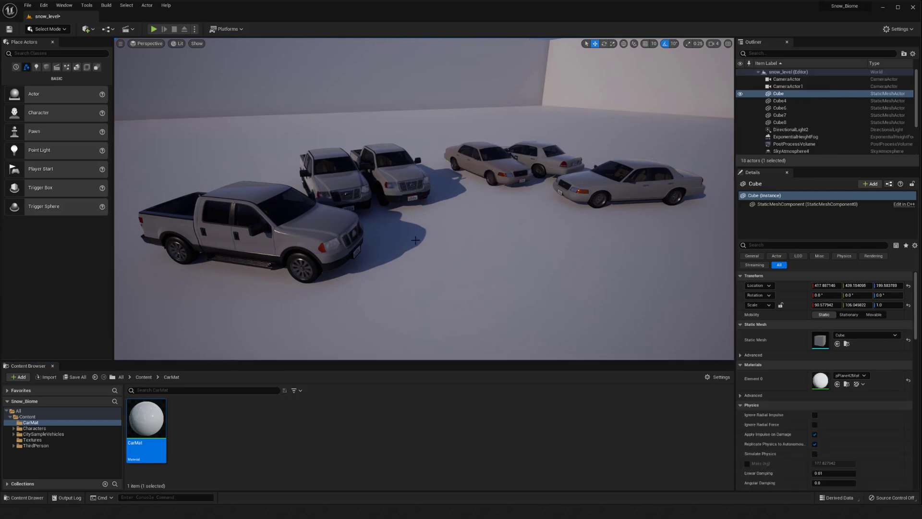
left_click_drag(147, 422, 485, 169)
left_click_drag(146, 423, 571, 189)
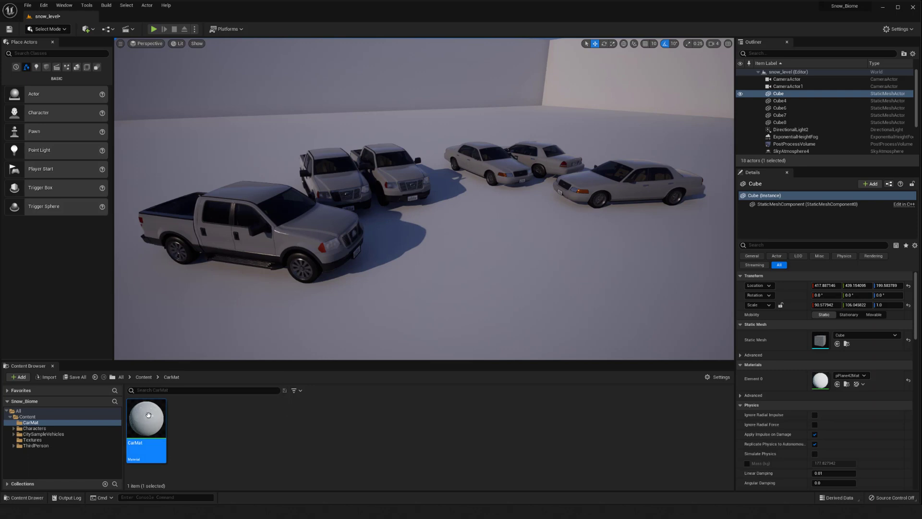
left_click_drag(148, 414, 625, 188)
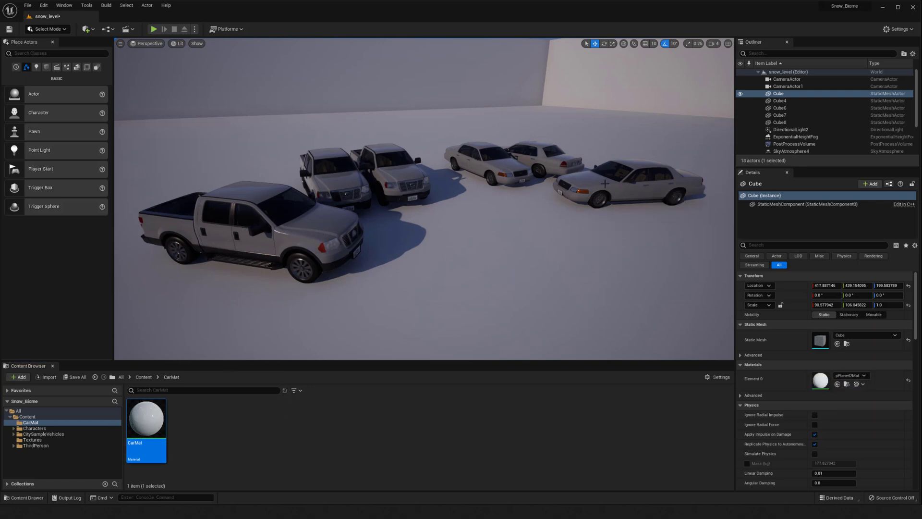
Reopen CarMat and shift the Param colour node left to clear space in the graph
double_click(146, 415)
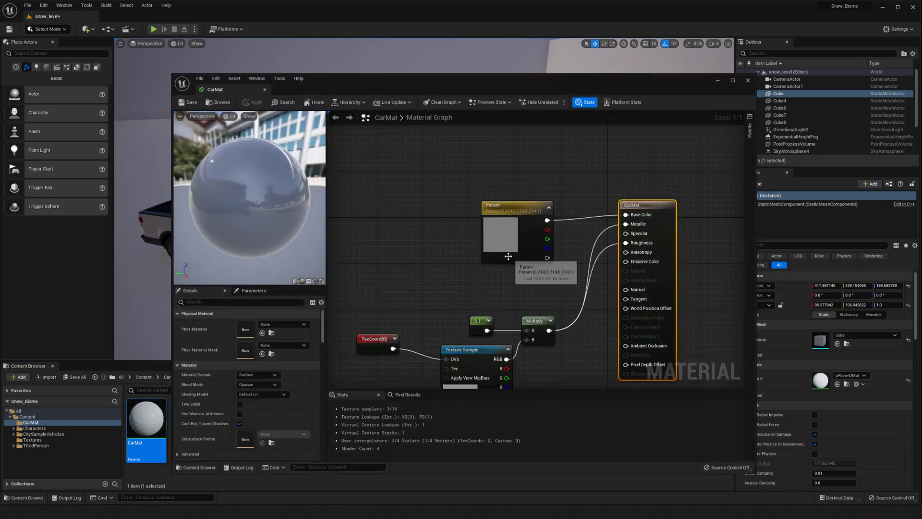
left_click_drag(508, 256, 444, 256)
right_click_drag(526, 183, 512, 194)
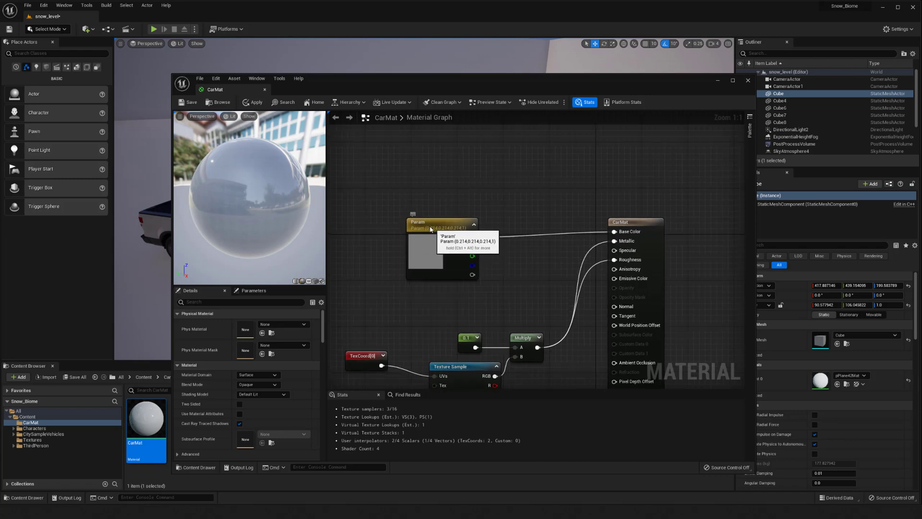
left_click_drag(432, 233, 408, 232)
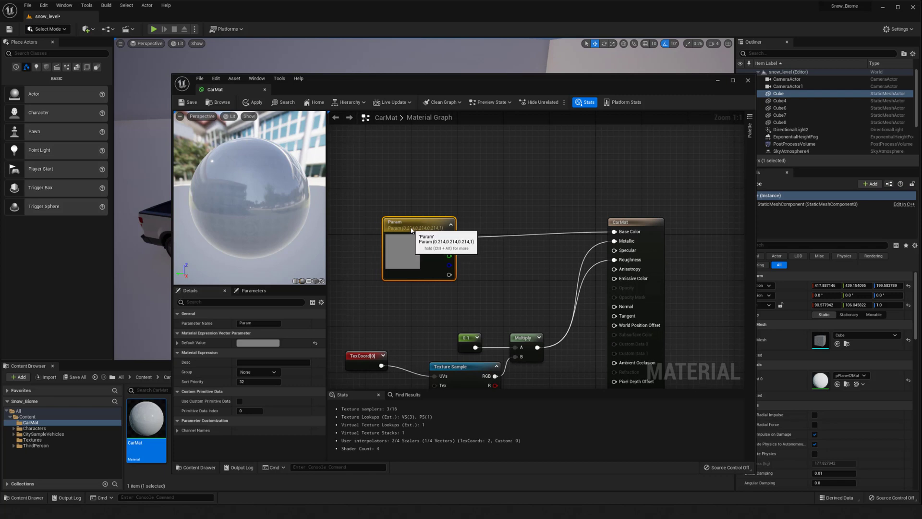
left_click(434, 197)
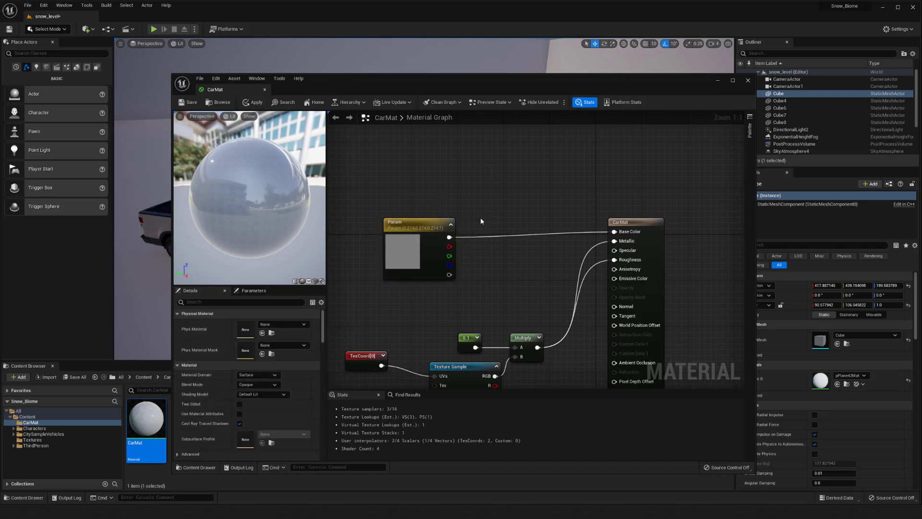
right_click_drag(492, 203, 477, 202)
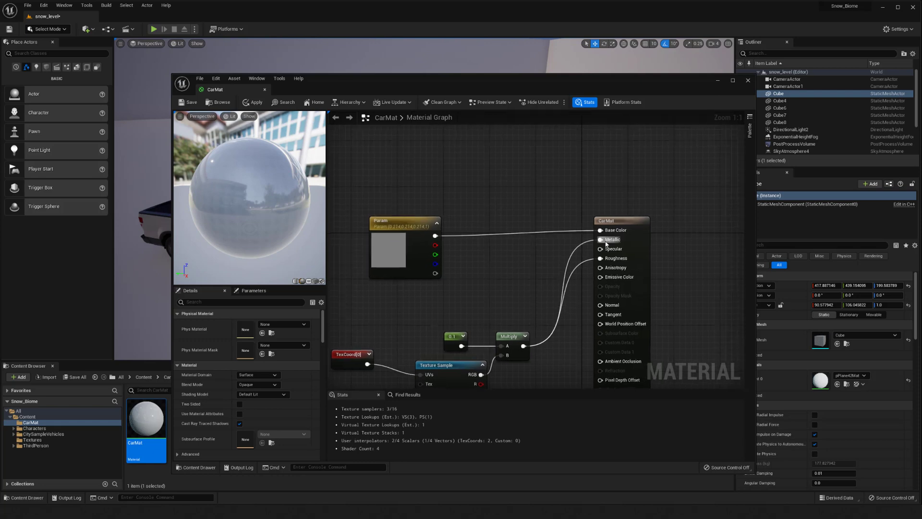
right_click_drag(514, 227, 511, 236)
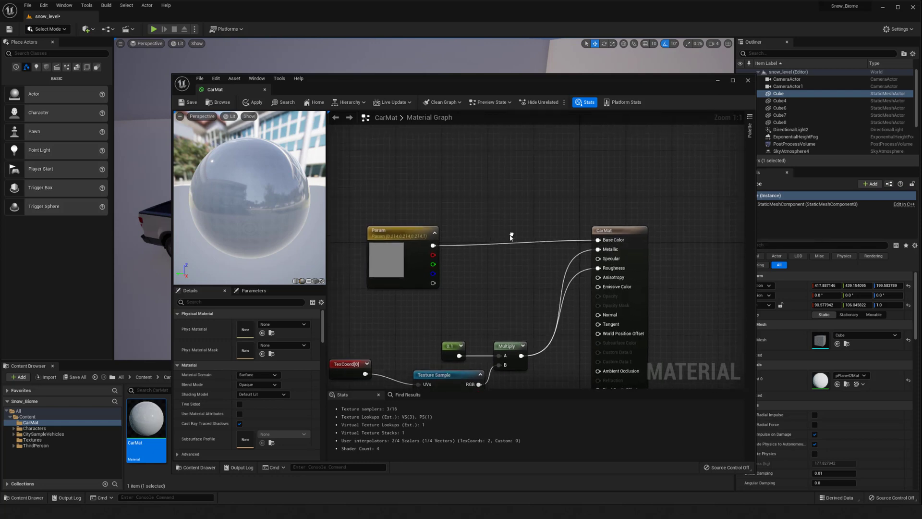
left_click_drag(422, 234, 398, 234)
Add a SpeedTreeColorVariation node, wiring Param into its BaseColor and its Result into Base Color
right_click(473, 200)
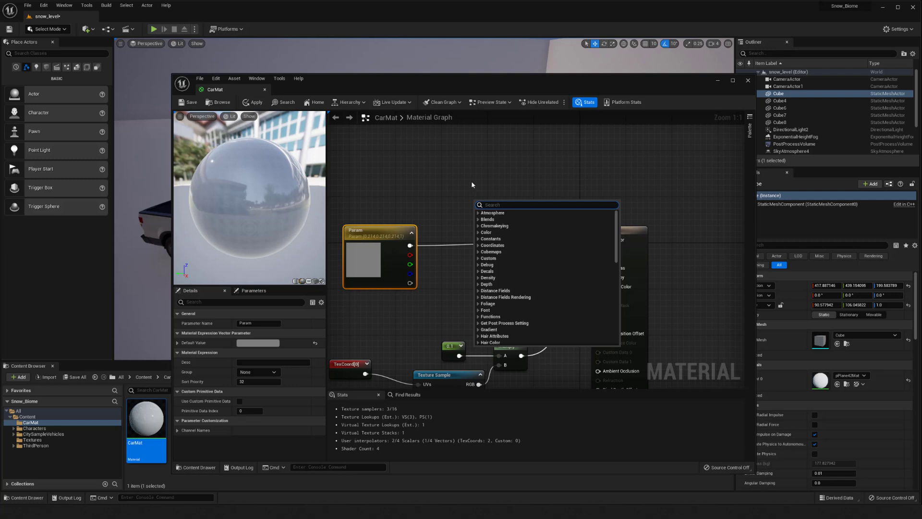
type("speed t")
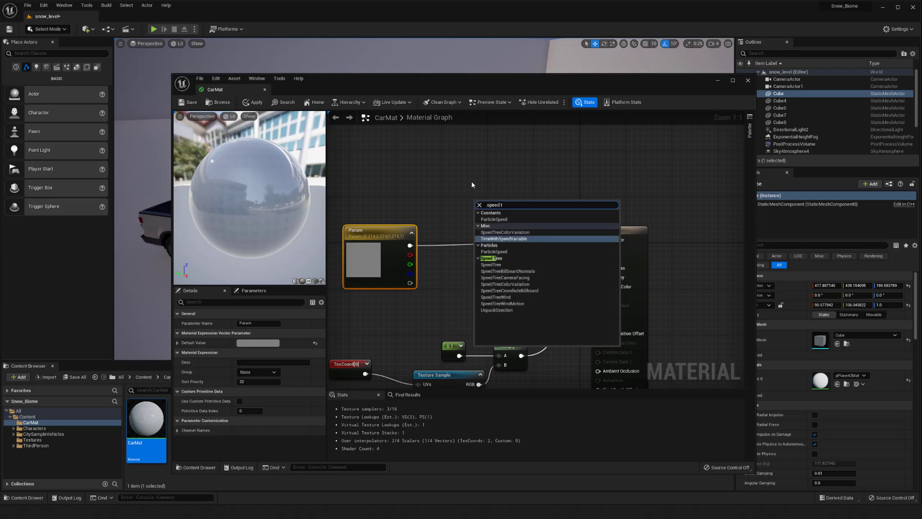
type("ree color")
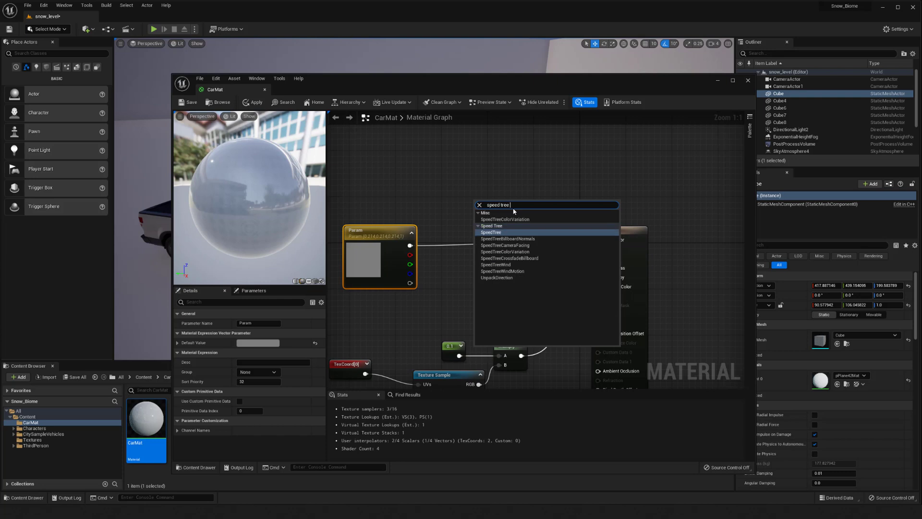
left_click(517, 232)
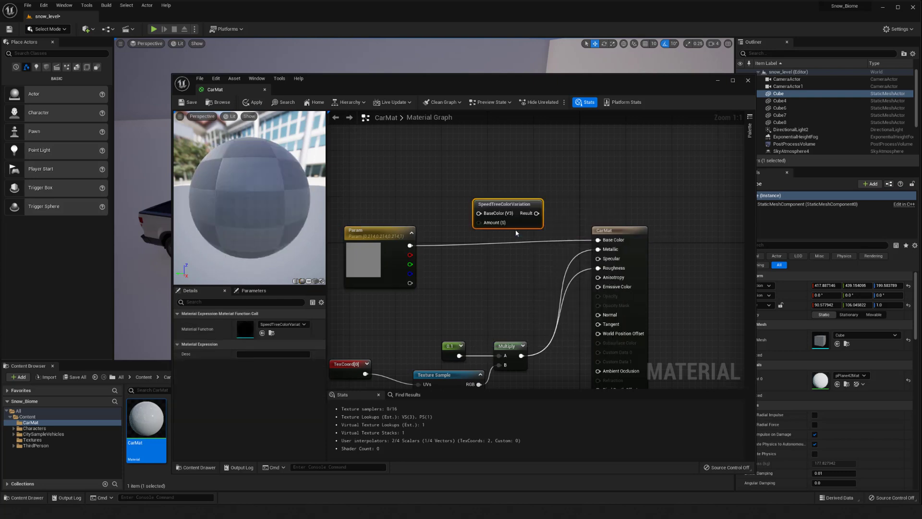
left_click_drag(501, 213, 489, 208)
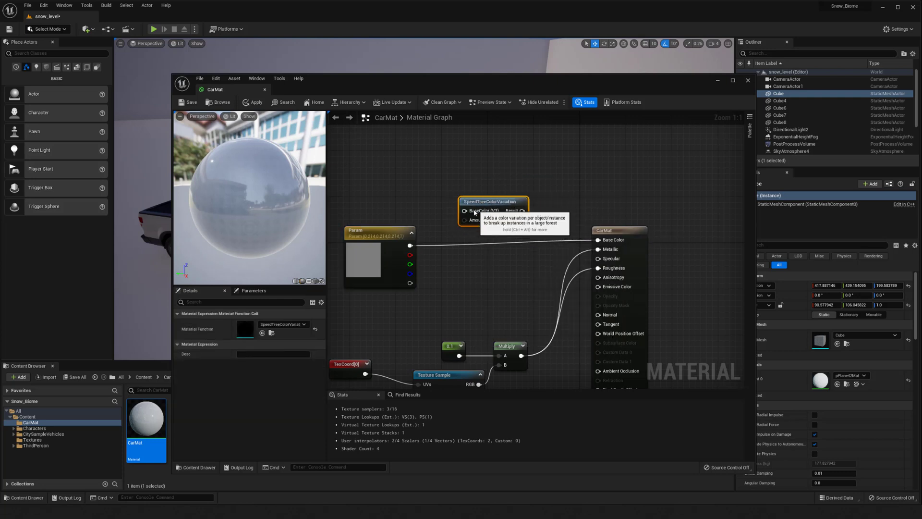
left_click_drag(408, 245, 465, 210)
left_click_drag(521, 210, 598, 240)
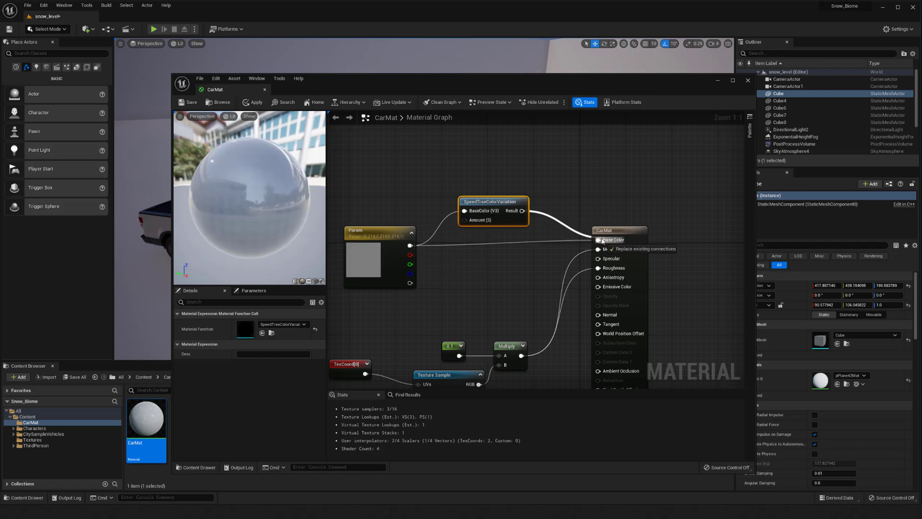
Tidy the graph so the variation node sits between Param and the material output
left_click_drag(501, 207, 513, 230)
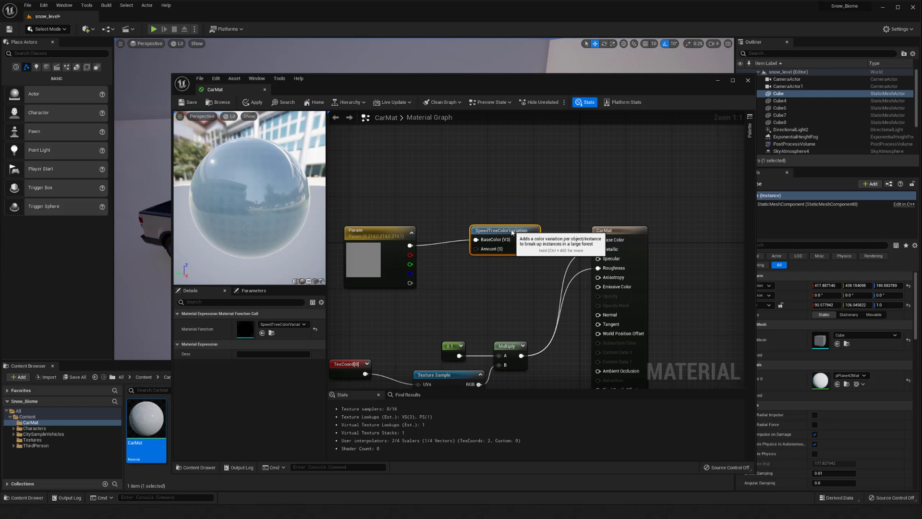
right_click_drag(382, 265, 460, 269)
left_click_drag(460, 270, 446, 258)
right_click_drag(546, 192, 500, 191)
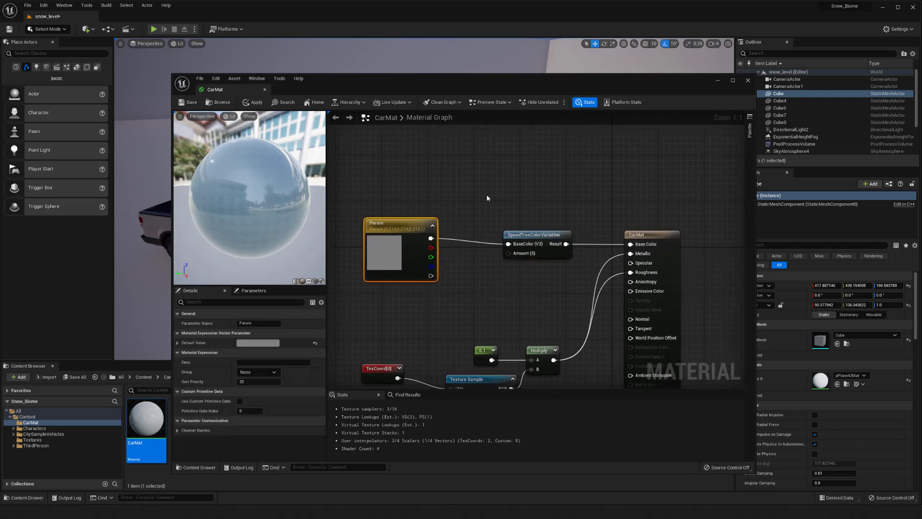
left_click(474, 258)
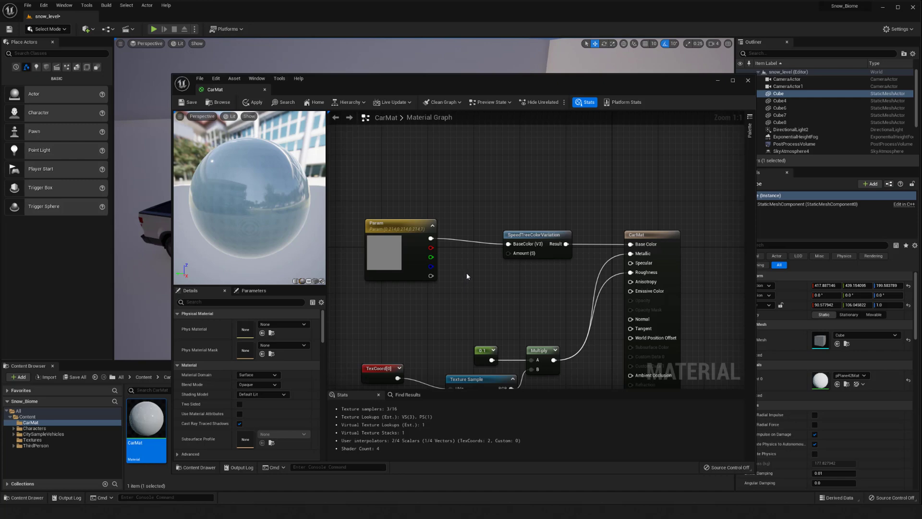
Add a Constant node and wire it into the variation node's Amount input
left_click(462, 267)
right_click(462, 265)
left_click(458, 262)
left_click(463, 274)
key("Delete")
left_click(466, 279)
left_click_drag(479, 290, 509, 253)
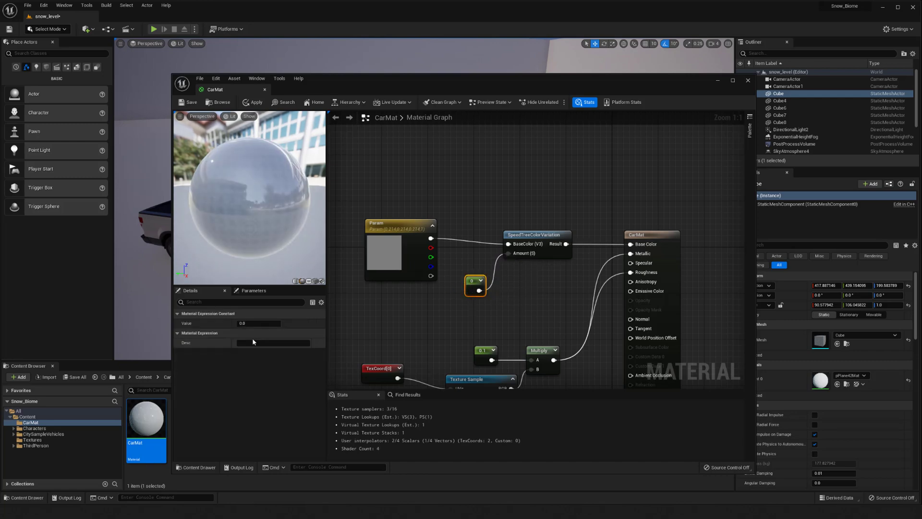
Set the constant's value to 1 and save CarMat
left_click(258, 323)
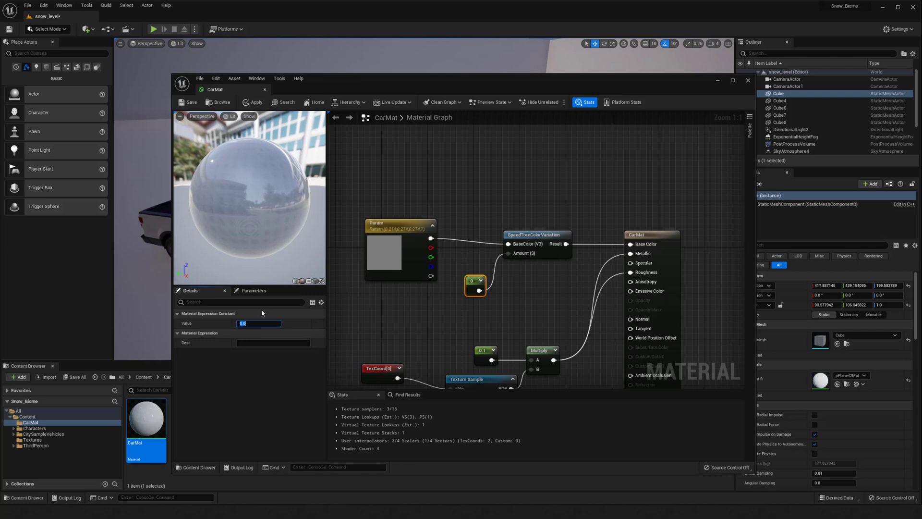
type("1")
key("Return")
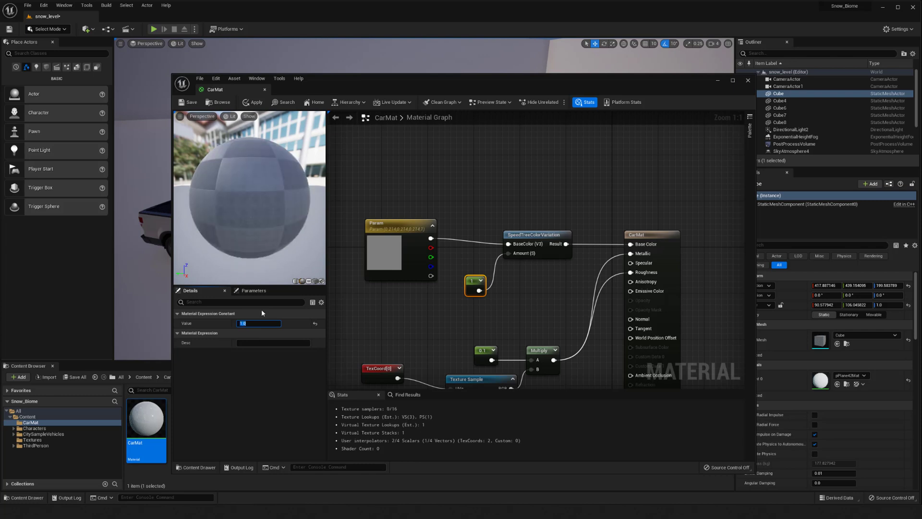
left_click(461, 188)
left_click(189, 102)
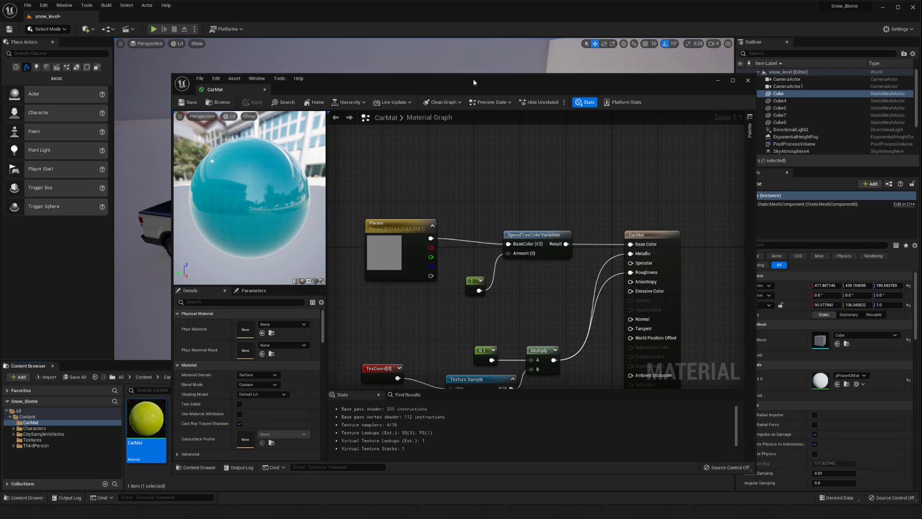
Minimise the CarMat editor, then test-move the yellow car and undo it
left_click_drag(473, 80, 833, 89)
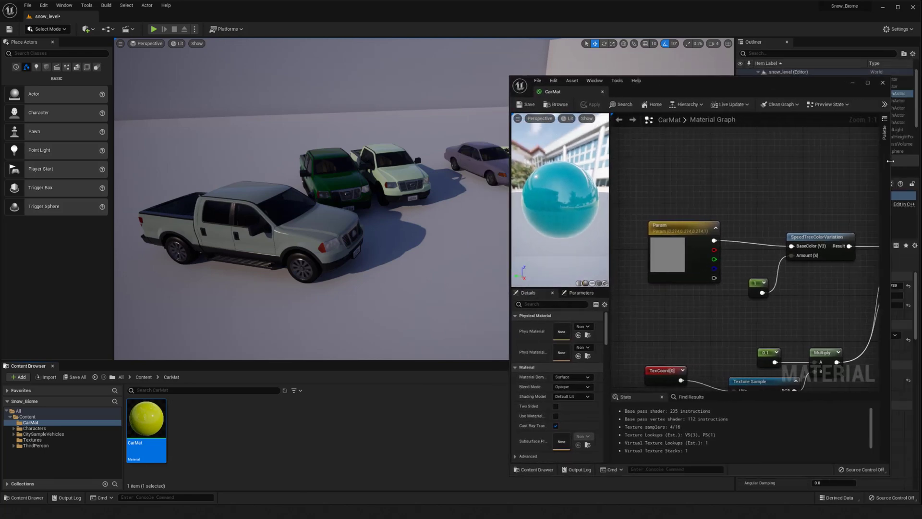
left_click(873, 84)
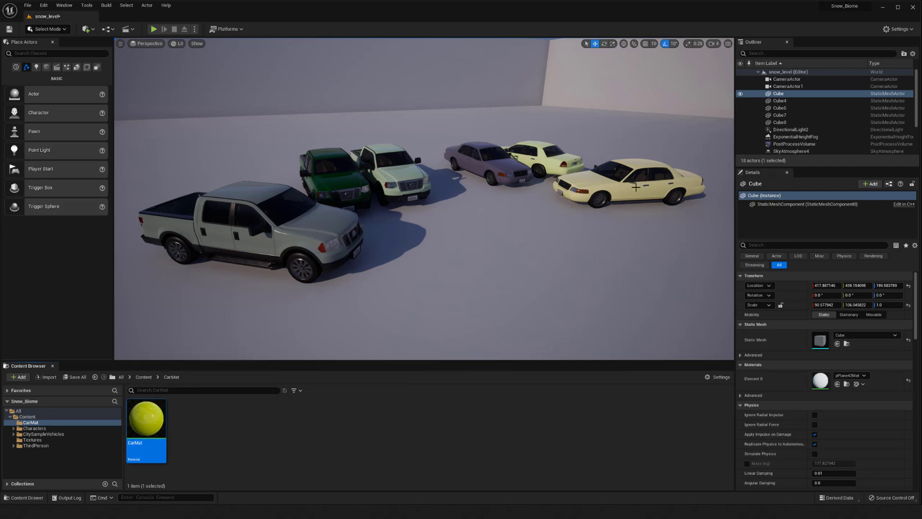
left_click(585, 198)
left_click_drag(606, 202, 541, 217)
key("ctrl+z")
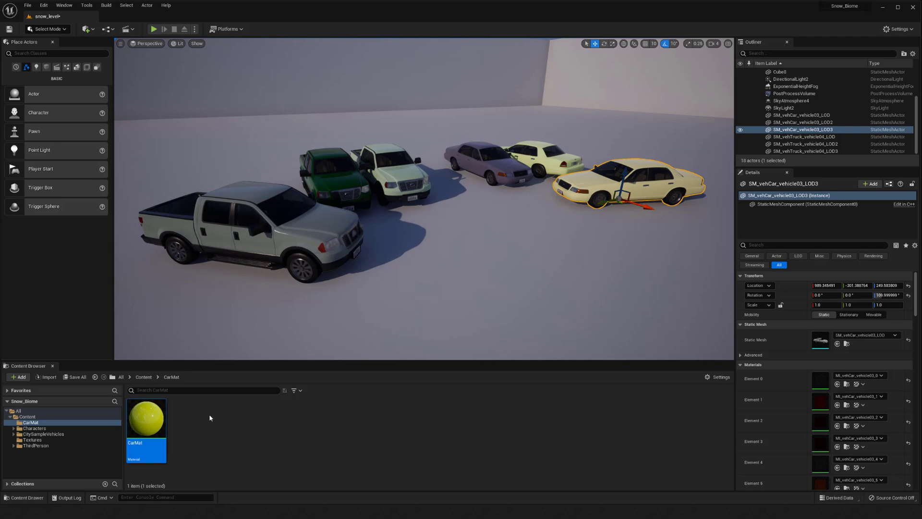
Reopen CarMat beside the level and change the variation Amount constant from 1 to 0.5
left_click(252, 428)
double_click(157, 431)
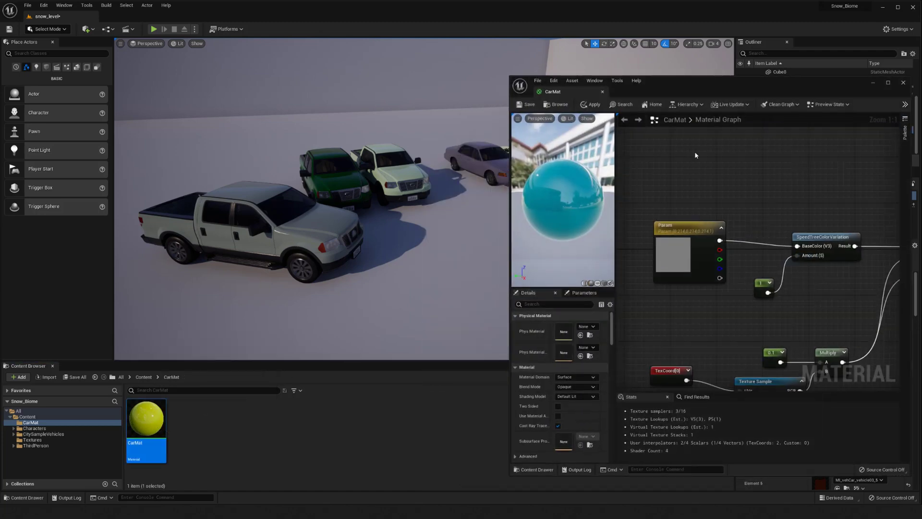
left_click_drag(686, 87, 337, 79)
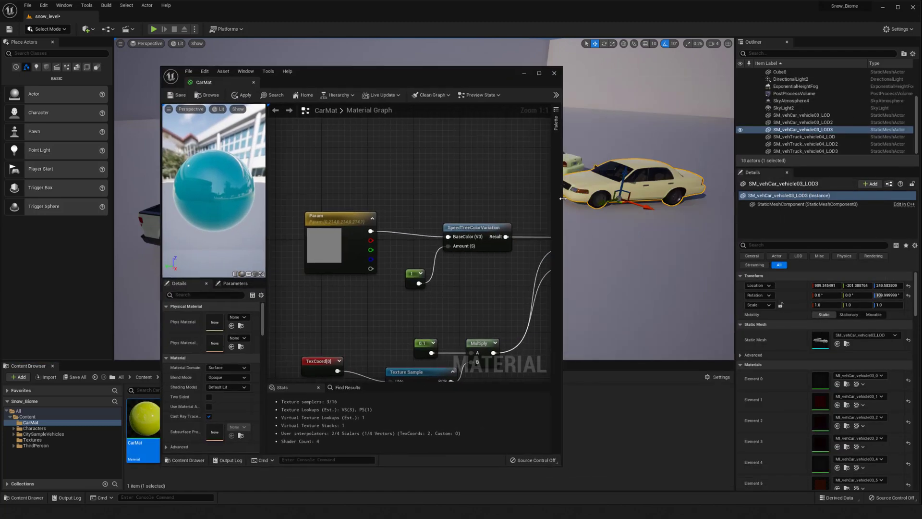
left_click_drag(566, 190, 717, 189)
right_click_drag(503, 284, 521, 294)
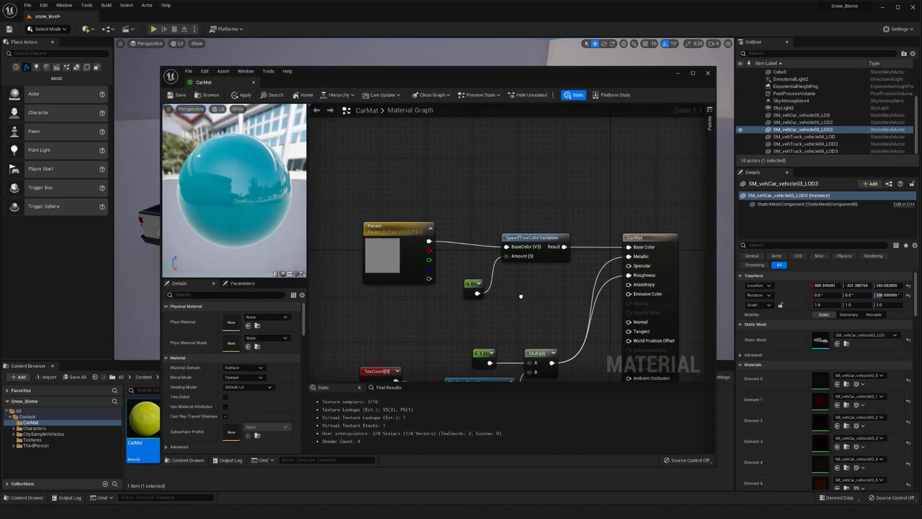
left_click(473, 288)
left_click_drag(516, 73, 688, 78)
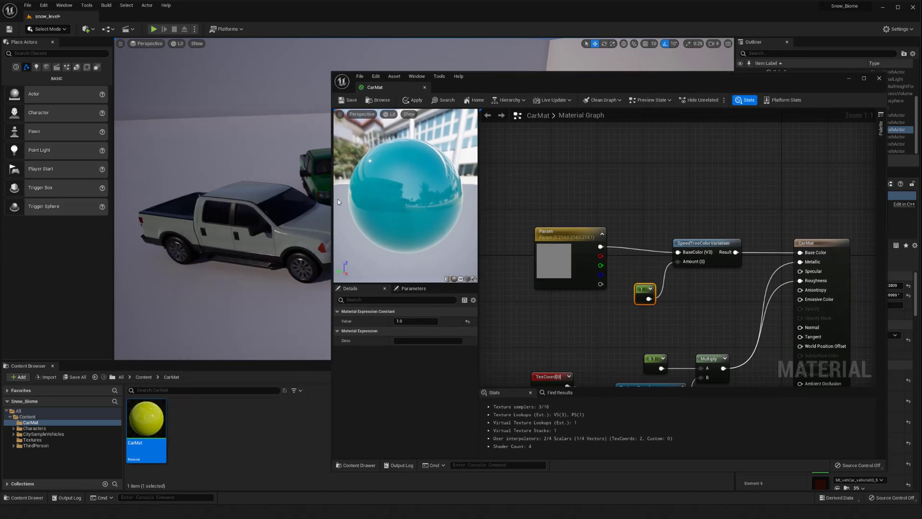
left_click_drag(332, 199, 474, 199)
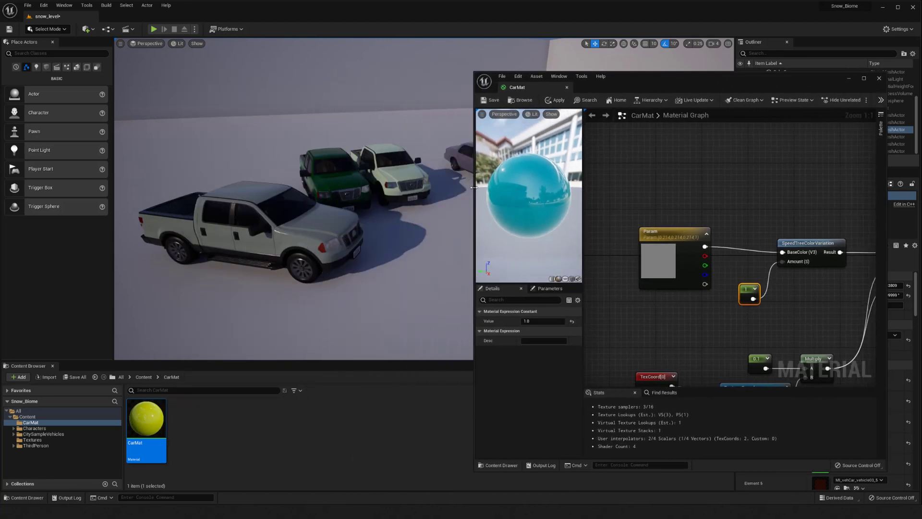
left_click(535, 320)
type("0.5")
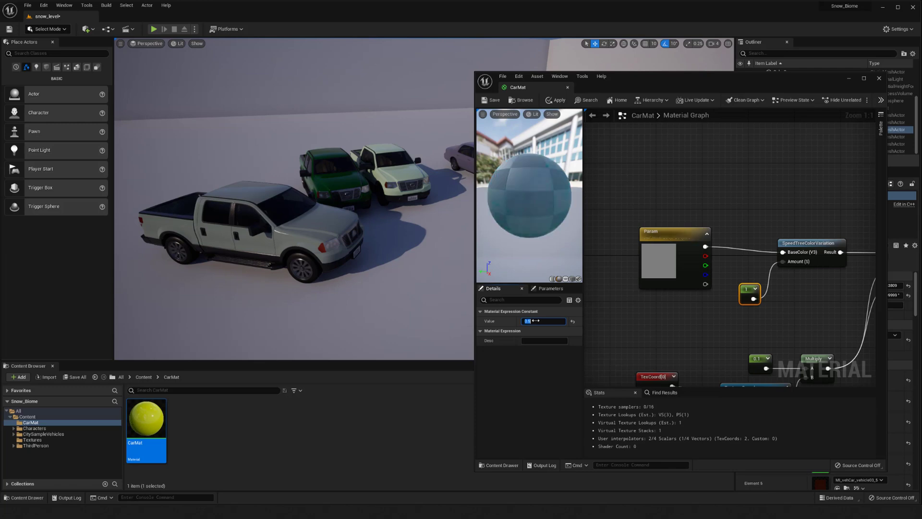
key("Return")
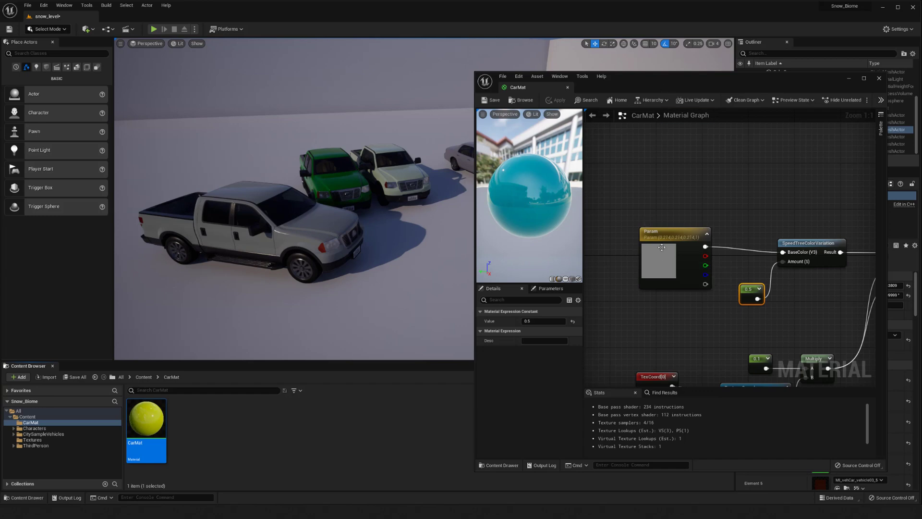
In Param's colour picker, try red and magenta, then set the paint colour to blue
double_click(661, 261)
left_click_drag(725, 330, 740, 337)
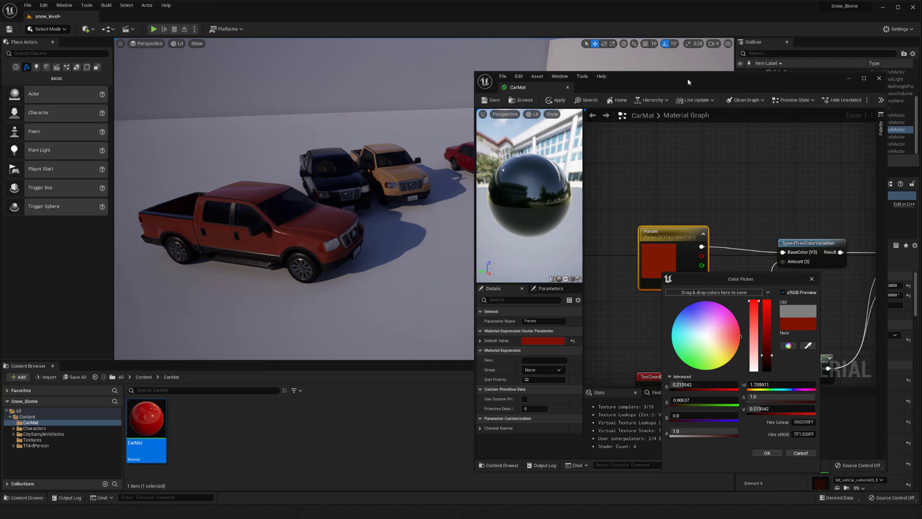
left_click_drag(688, 82, 607, 232)
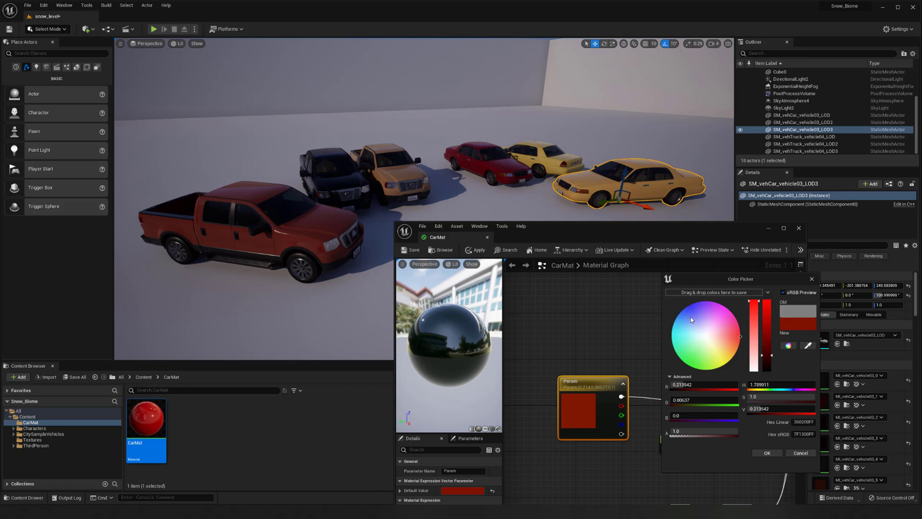
left_click(727, 313)
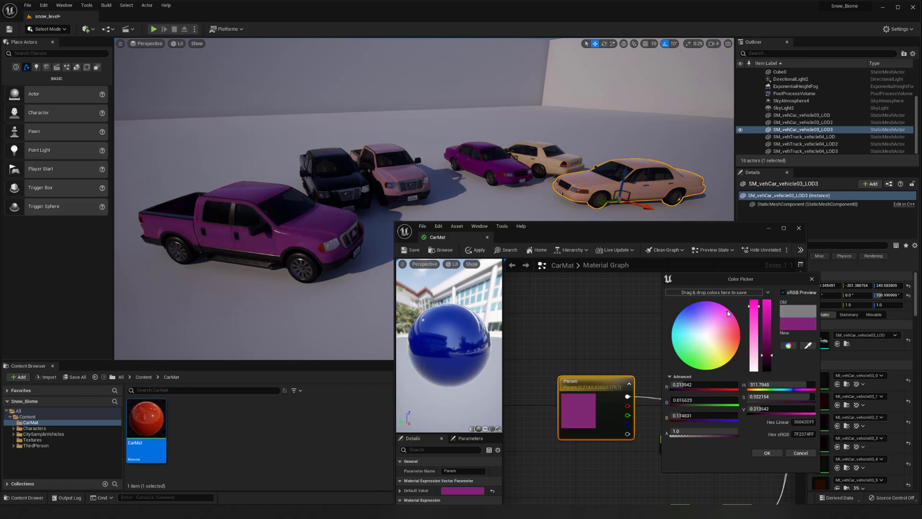
left_click(687, 309)
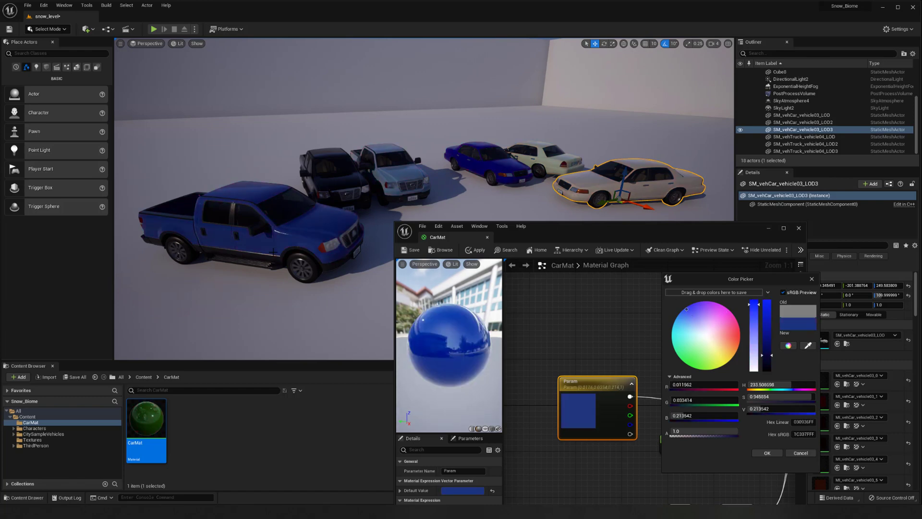
left_click(767, 453)
Set the variation Amount constant to 0.3, save CarMat, and switch the viewport to Unlit
left_click(670, 439)
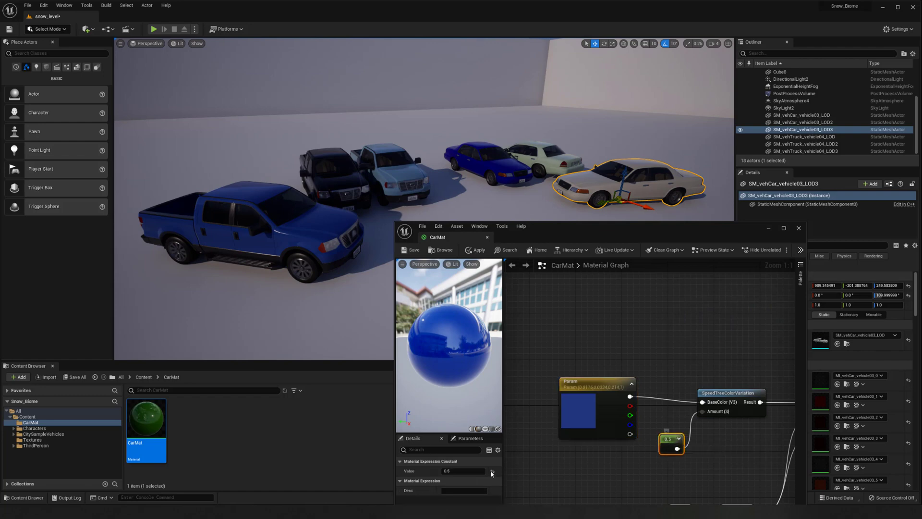
left_click(458, 470)
type("0.3")
key("Return")
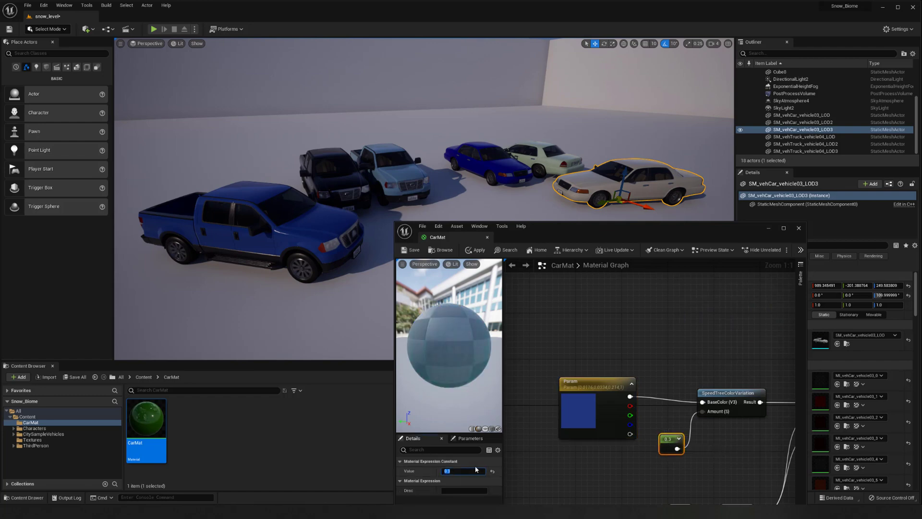
left_click(412, 249)
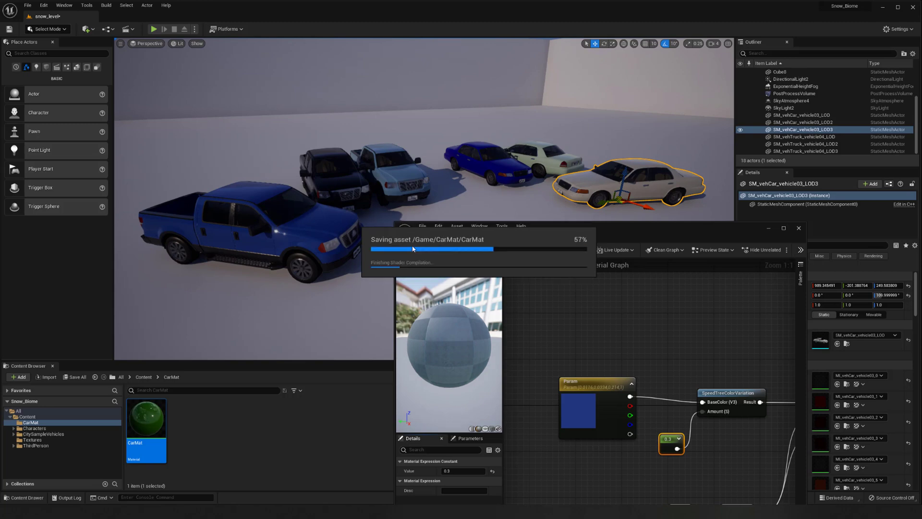
left_click(180, 43)
left_click(197, 73)
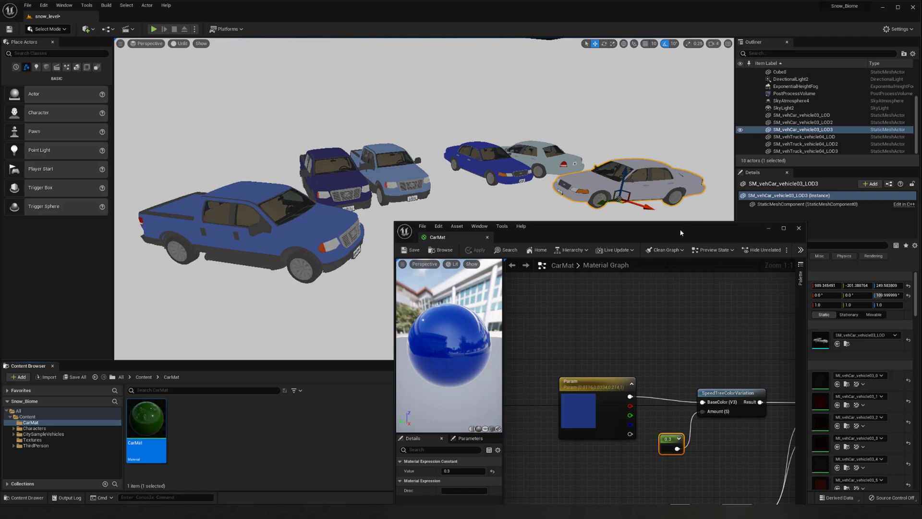
Reposition the material editor and switch the level viewport from Unlit back to Lit
left_click_drag(679, 232, 706, 196)
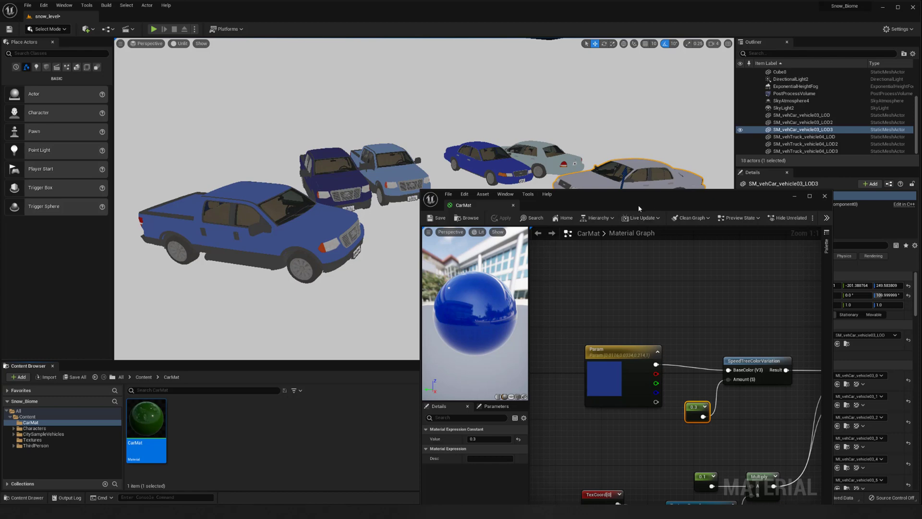
left_click_drag(629, 195, 683, 164)
left_click(180, 43)
left_click(197, 63)
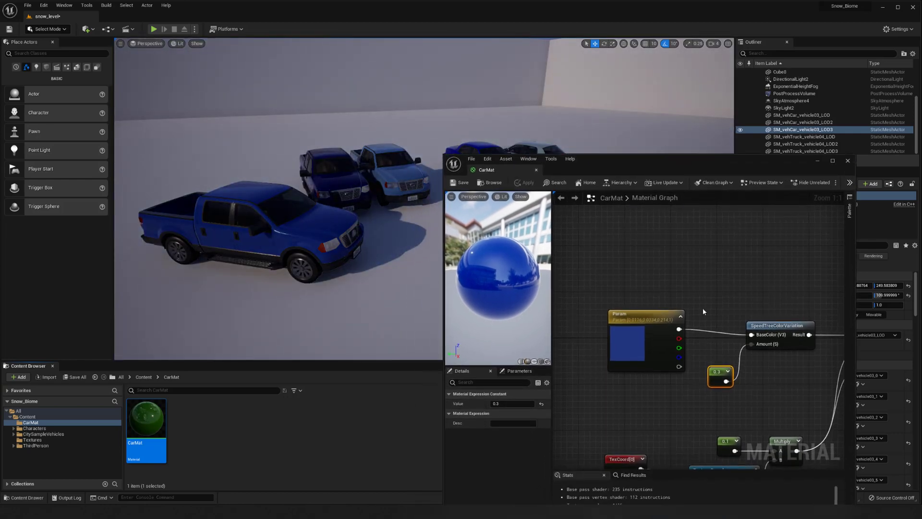
left_click(706, 281)
right_click_drag(675, 252, 651, 237)
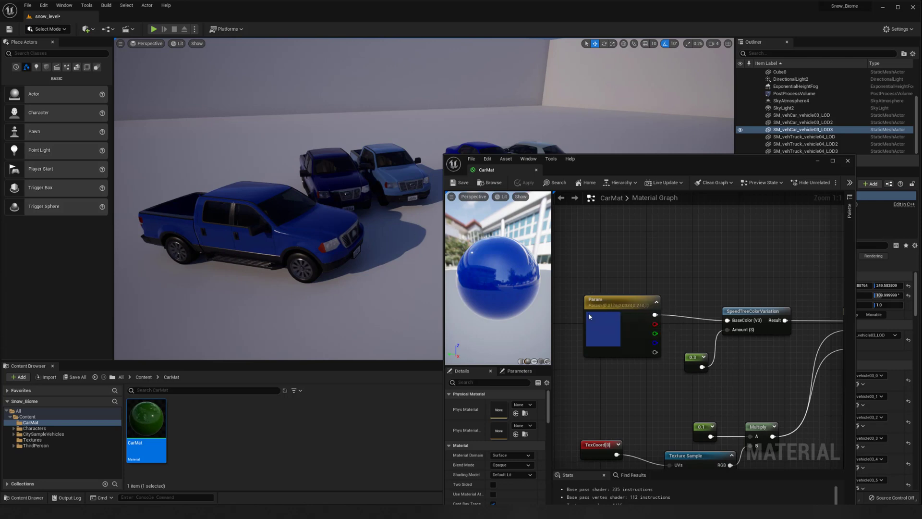
Convert the 0.3 constant into a scalar parameter named Variation_Intensity
right_click(612, 328)
key("Escape")
right_click_drag(668, 280, 652, 270)
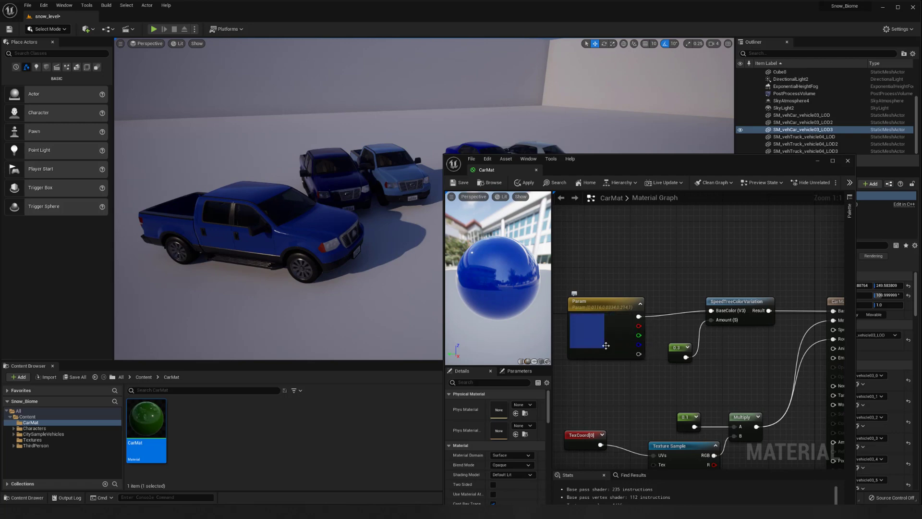
left_click(677, 356)
right_click(679, 357)
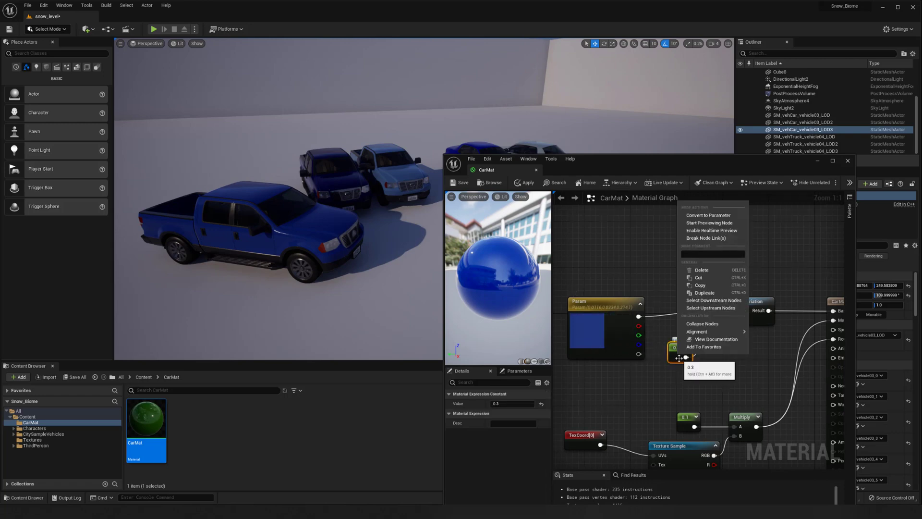
left_click(708, 216)
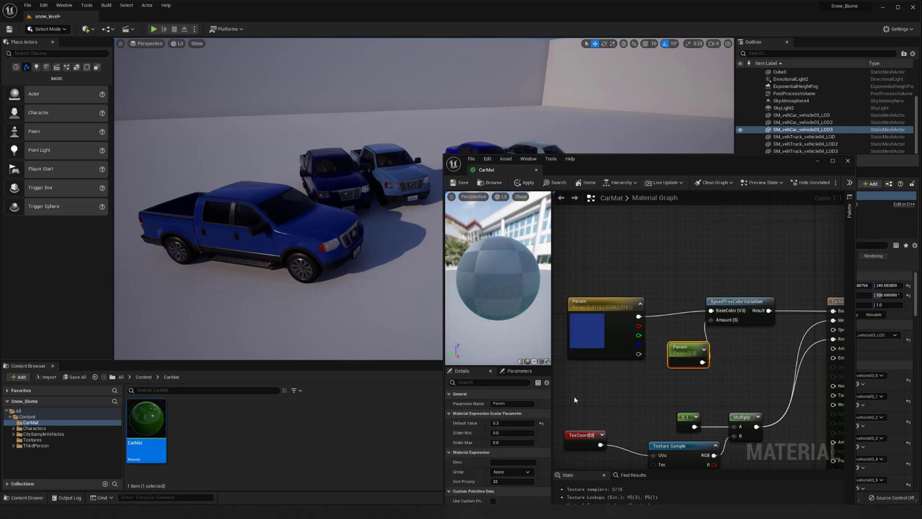
left_click_drag(681, 358, 661, 352)
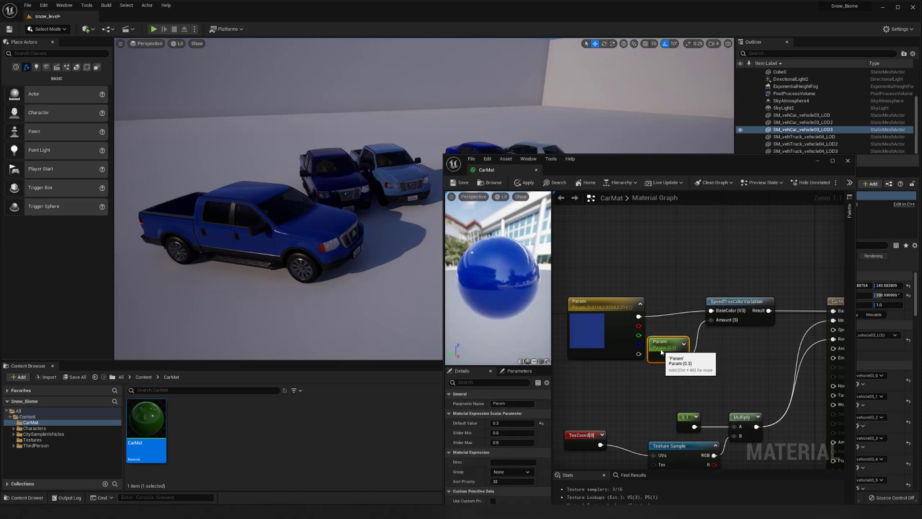
left_click(511, 403)
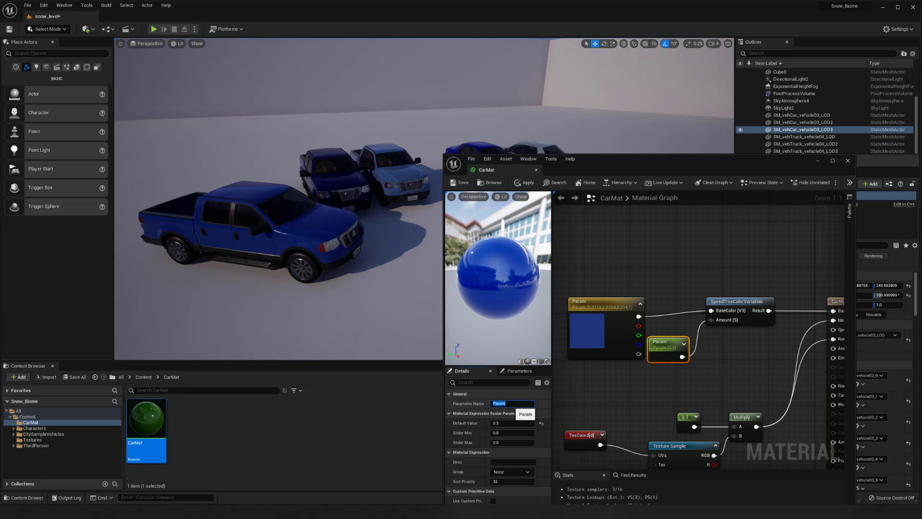
type("C")
type("ariatio")
type("_Intensity")
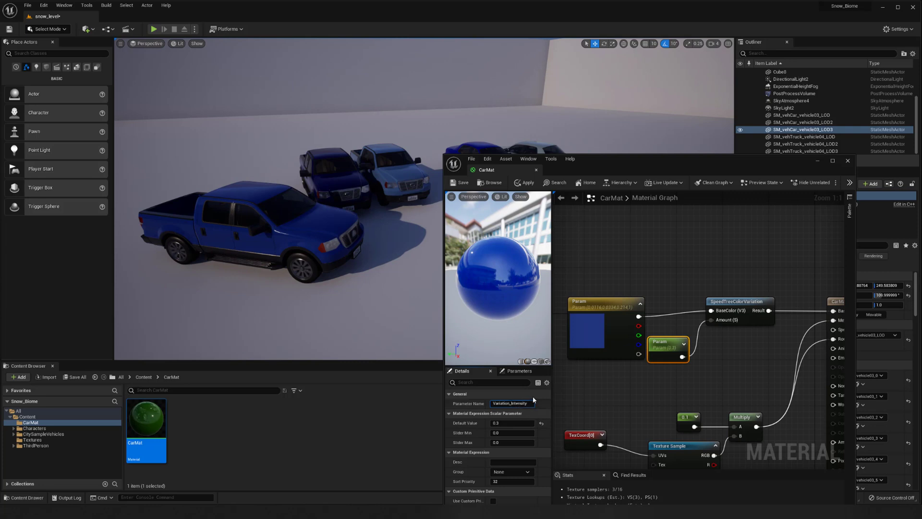
key("Return")
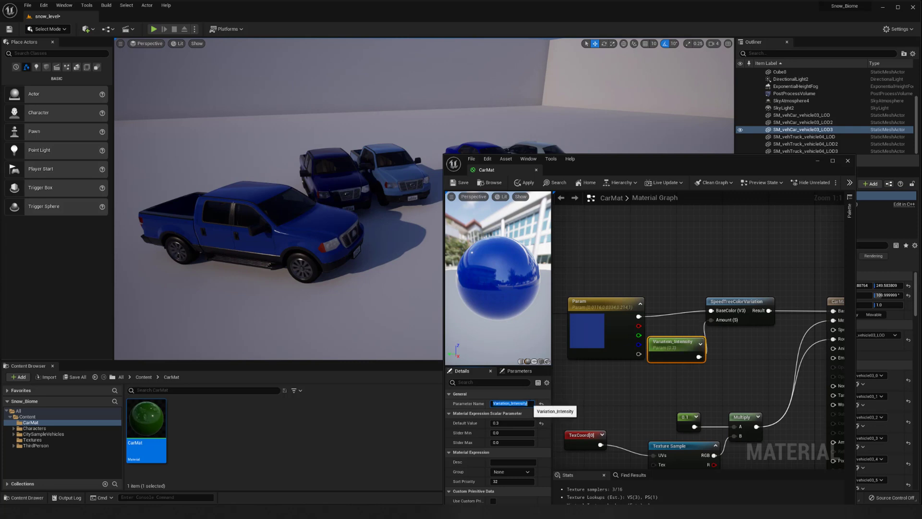
Rename the colour parameter to Color and place Variation_Intensity beside it
left_click(575, 333)
left_click(512, 403)
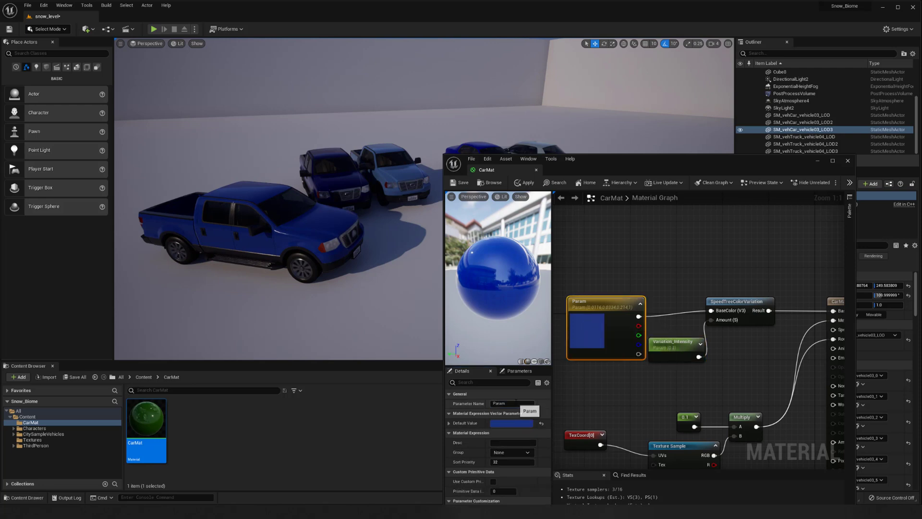
type("Color")
key("Return")
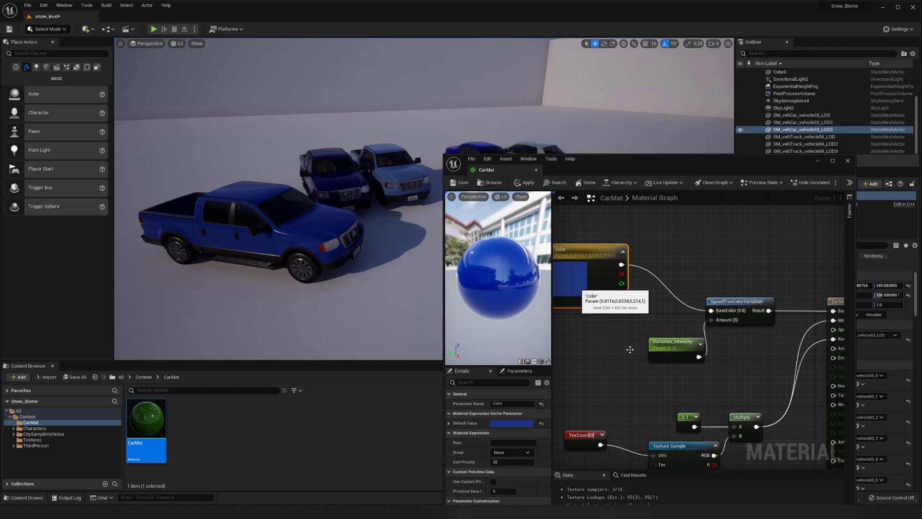
left_click_drag(673, 342, 591, 318)
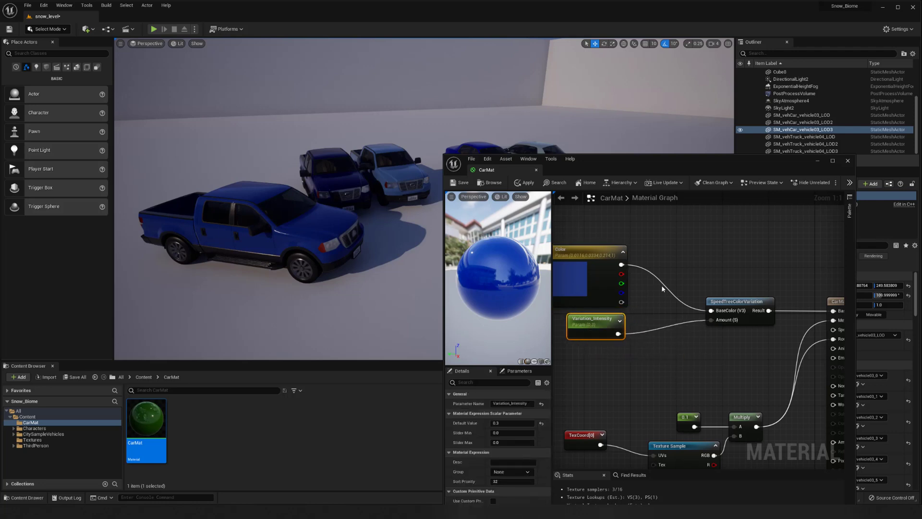
left_click(662, 288)
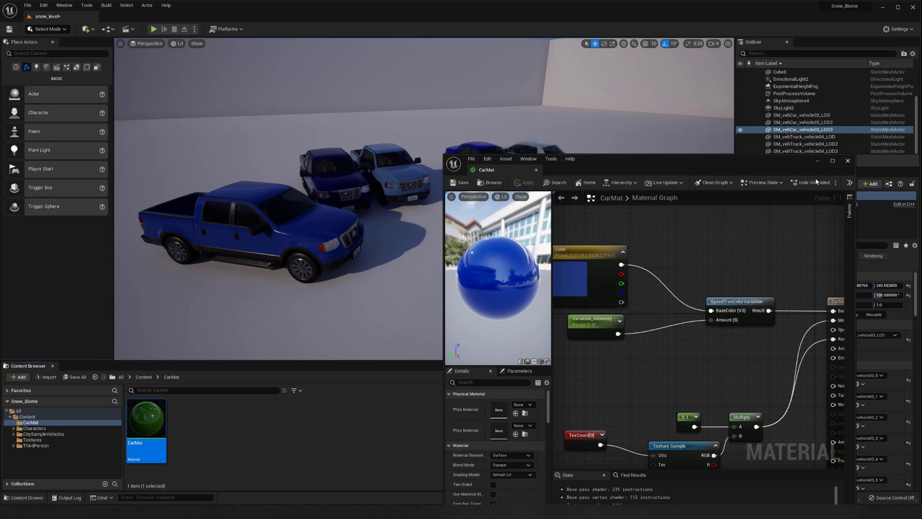
Make CarMat's Color parameter default a neutral grey by removing all its saturation
right_click_drag(594, 275, 621, 283)
left_click(625, 282)
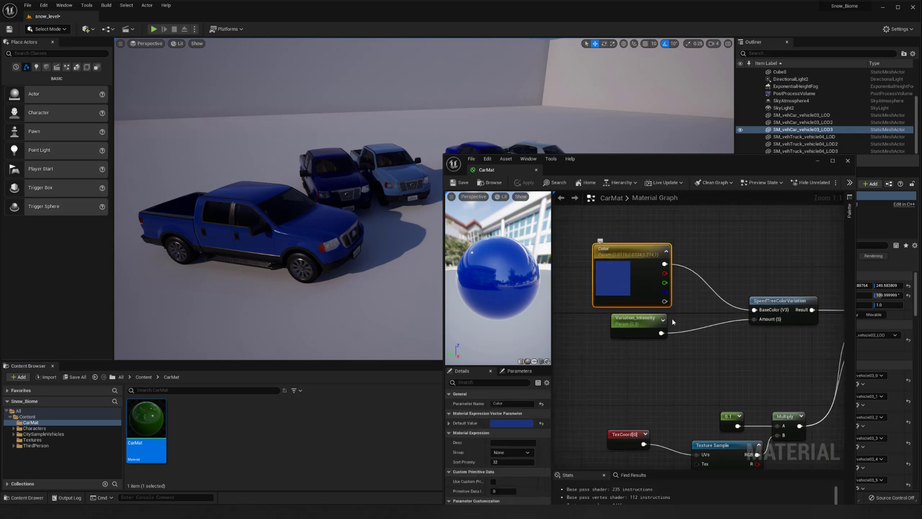
double_click(629, 283)
left_click_drag(722, 358, 732, 370)
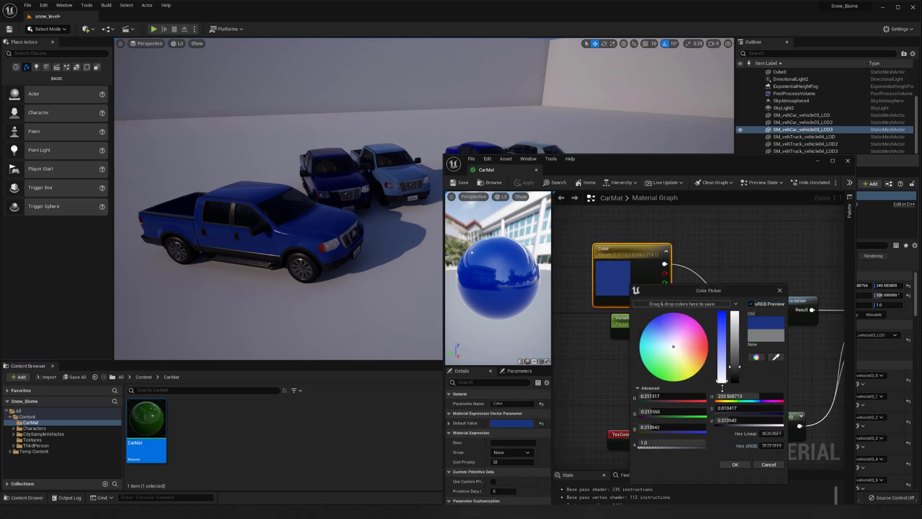
left_click(735, 464)
Set Variation_Intensity's default value to 0, apply the material, and close CarMat
left_click(635, 317)
left_click(511, 423)
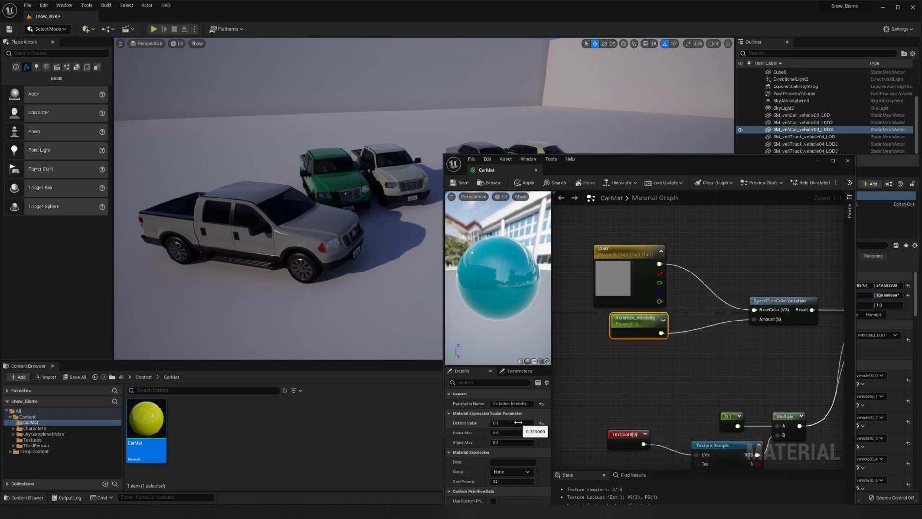
type("0")
key("Return")
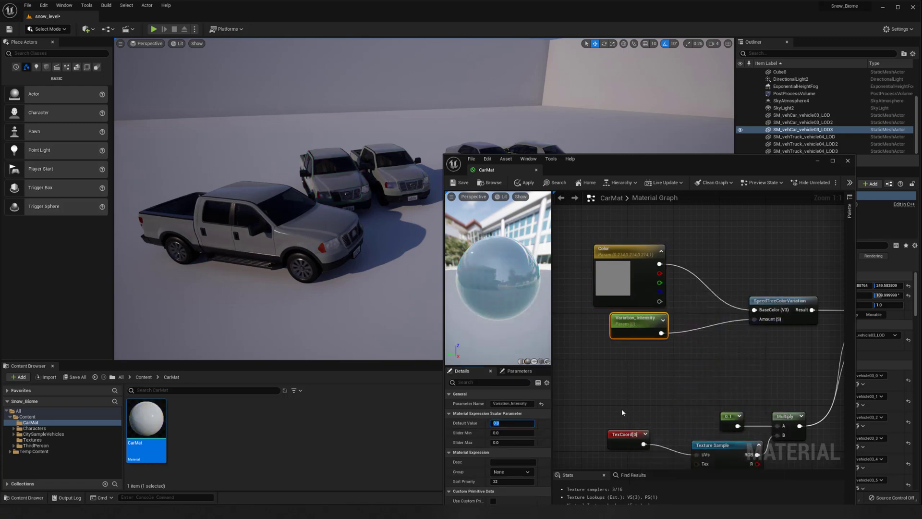
left_click(510, 225)
left_click(524, 183)
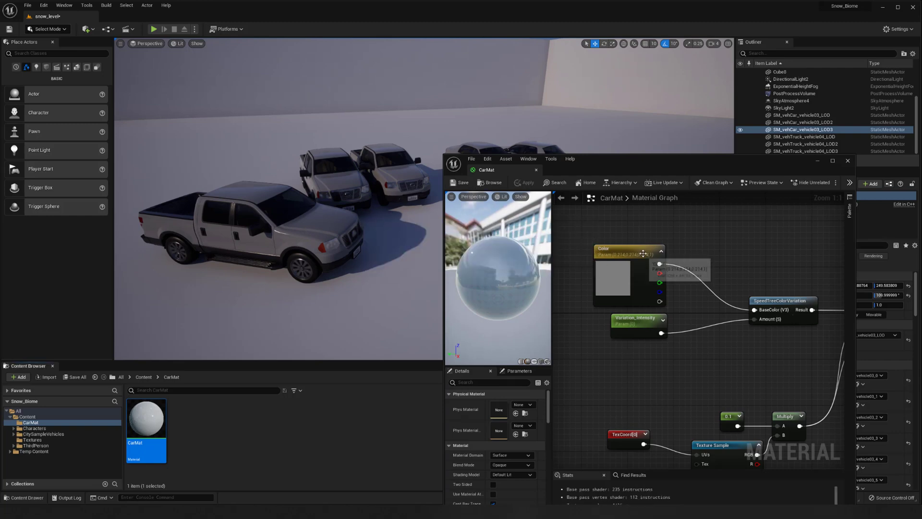
left_click(535, 170)
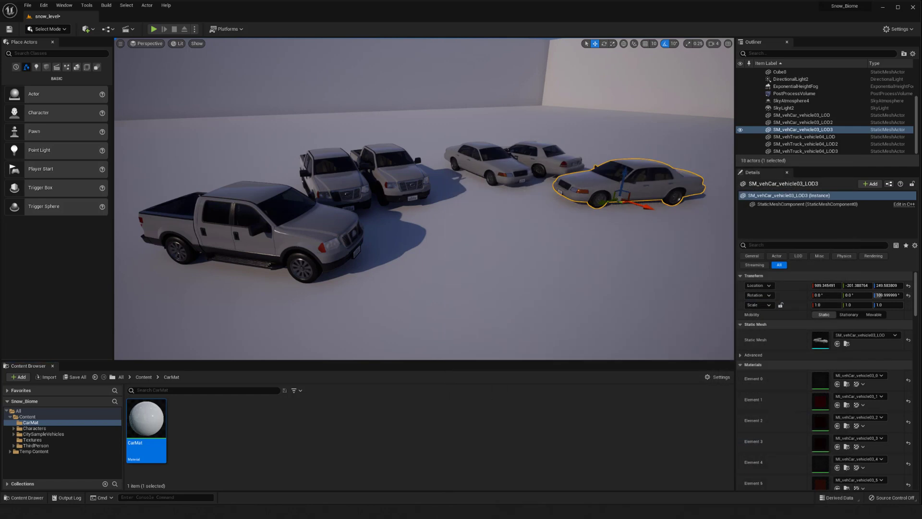
Create a material instance from the CarMat asset, keeping the default name CarMat_Inst
left_click(483, 273)
right_click(157, 420)
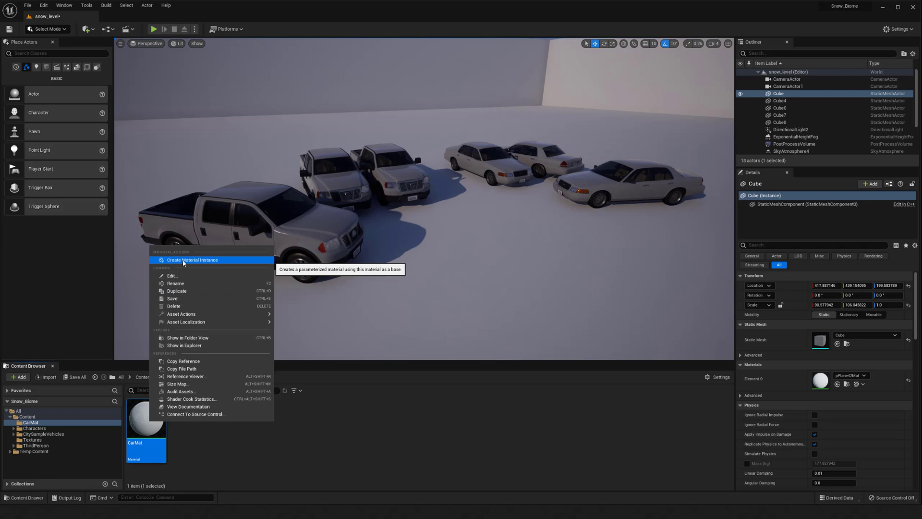
left_click(281, 442)
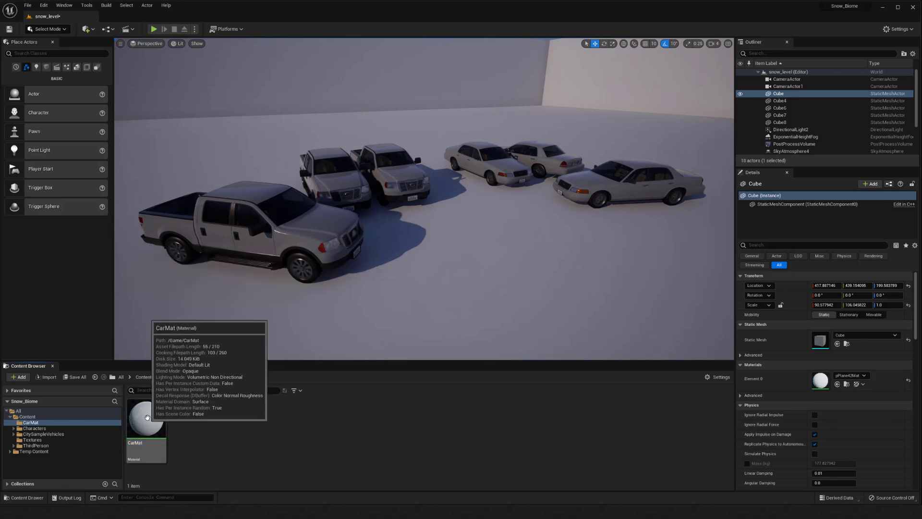
right_click(153, 419)
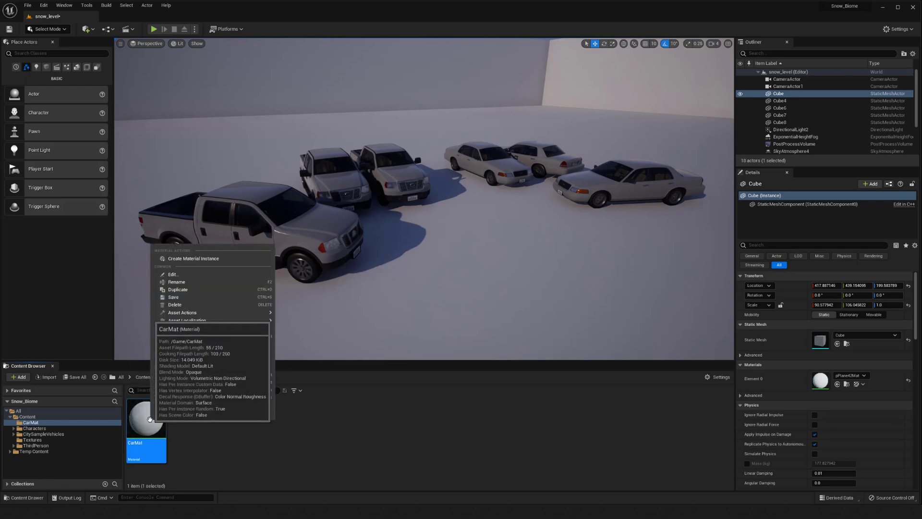
key("Escape")
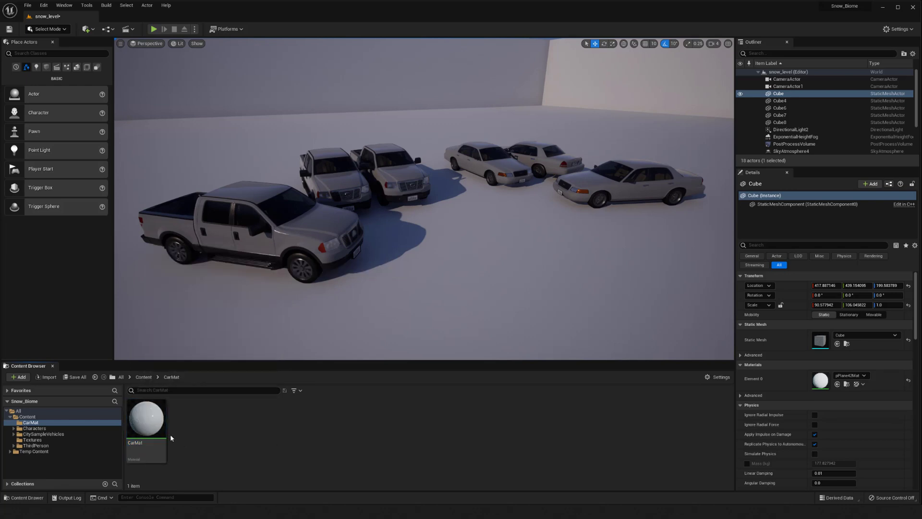
right_click(141, 408)
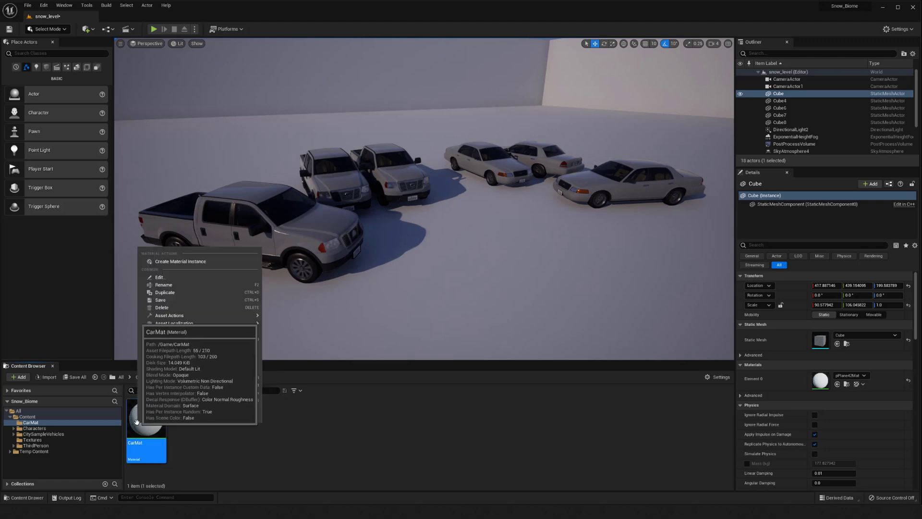
left_click(170, 262)
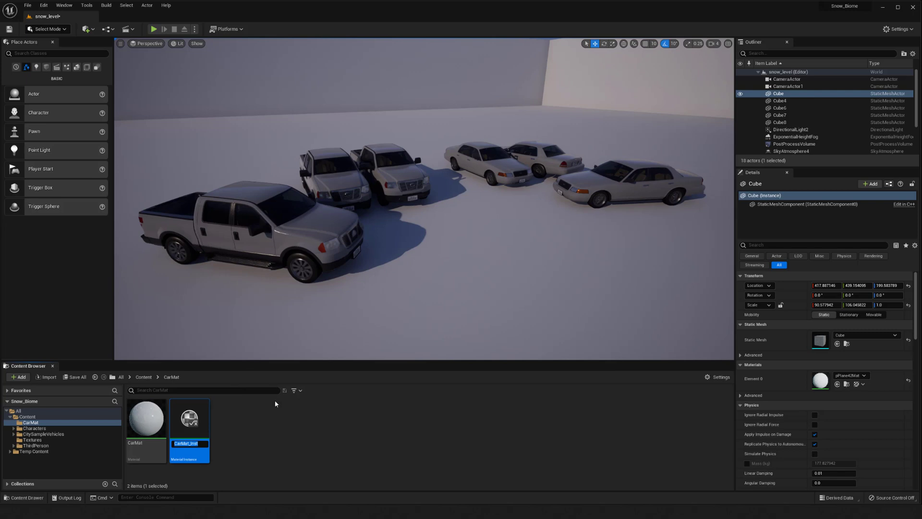
key("Return")
left_click(305, 428)
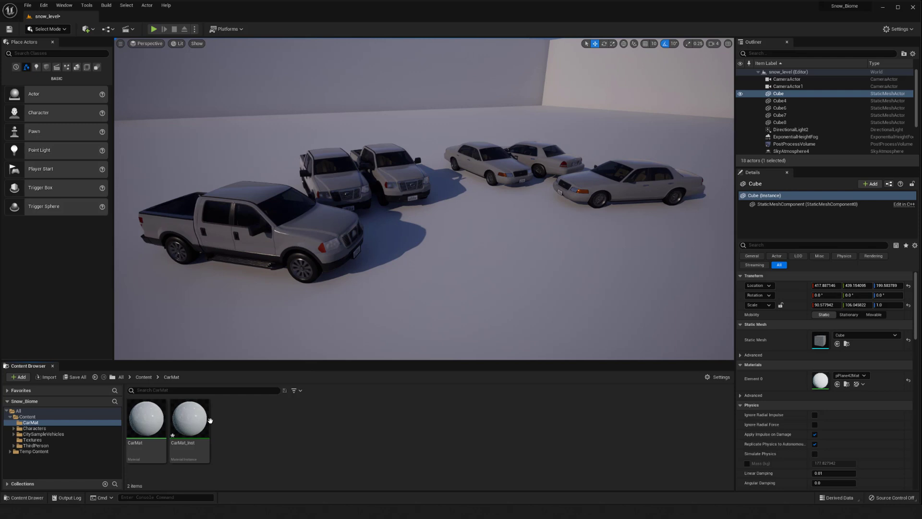
Open CarMat_Inst and move and shrink its editor window to uncover the trucks
double_click(192, 425)
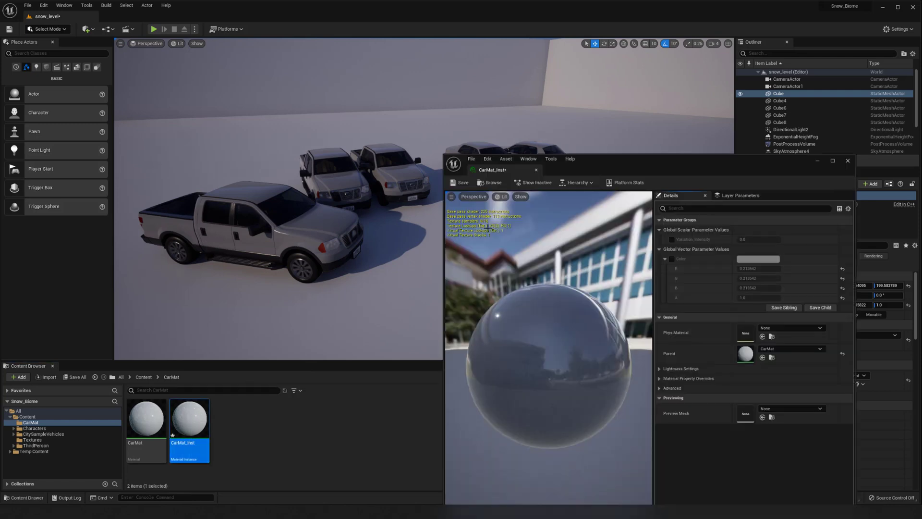
left_click_drag(619, 159, 486, 78)
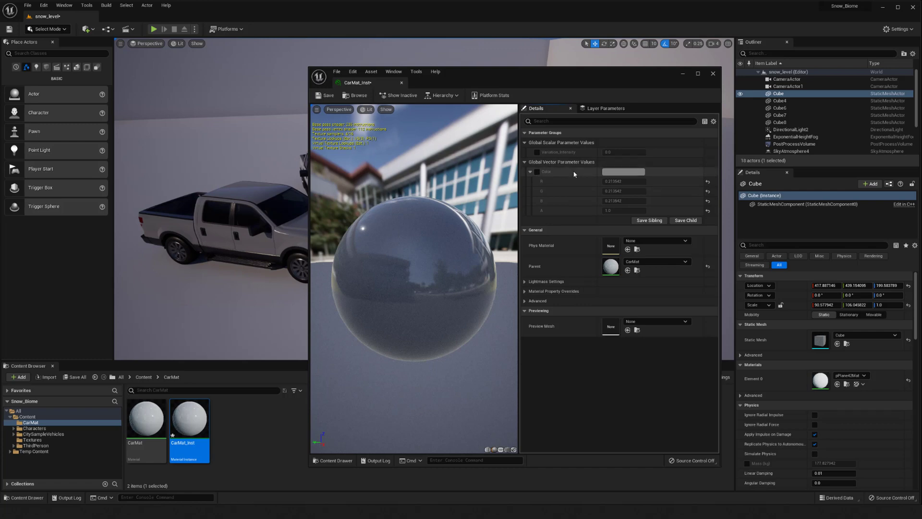
left_click_drag(558, 74, 735, 90)
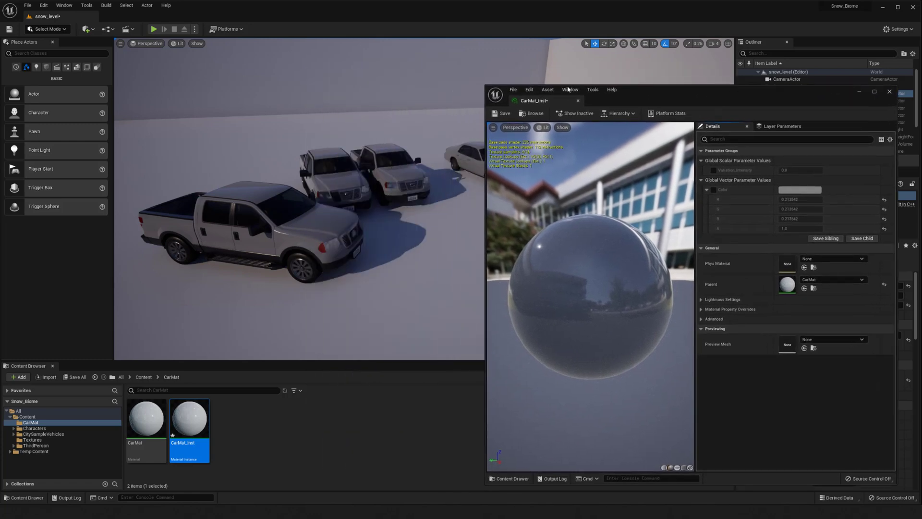
left_click_drag(489, 90, 540, 72)
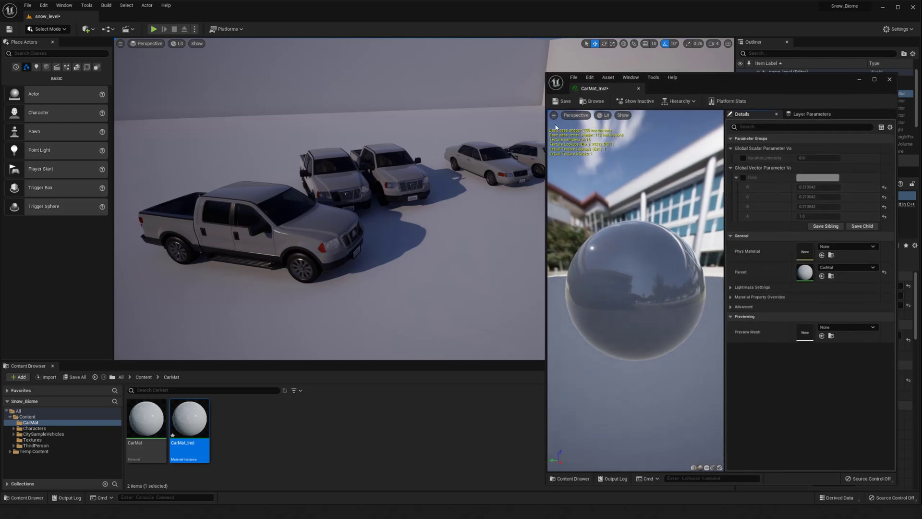
Override Color with deep blue and Variation_Intensity with 0.3, then save CarMat_Inst
left_click(742, 178)
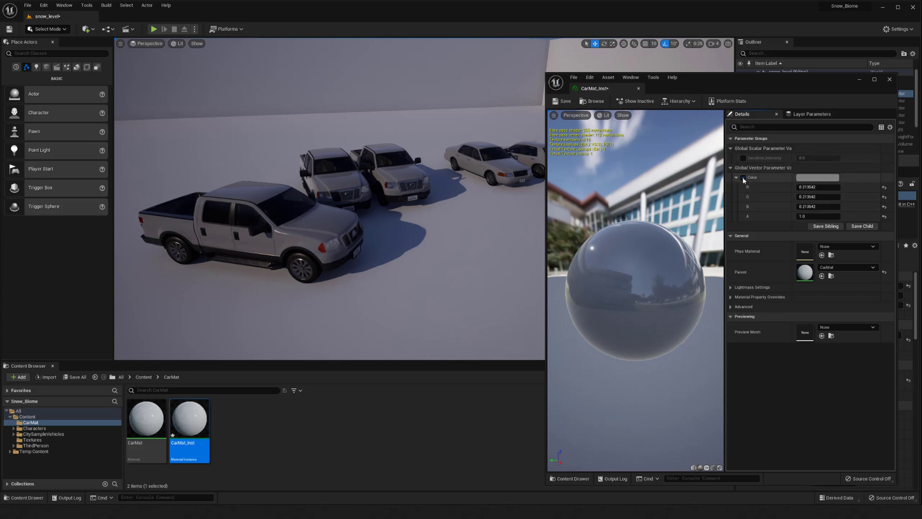
left_click(818, 177)
left_click(849, 209)
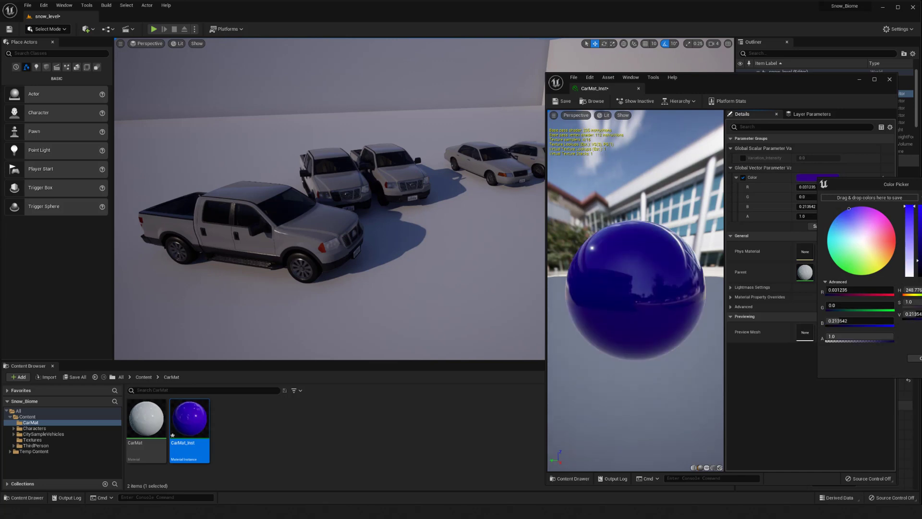
left_click(843, 212)
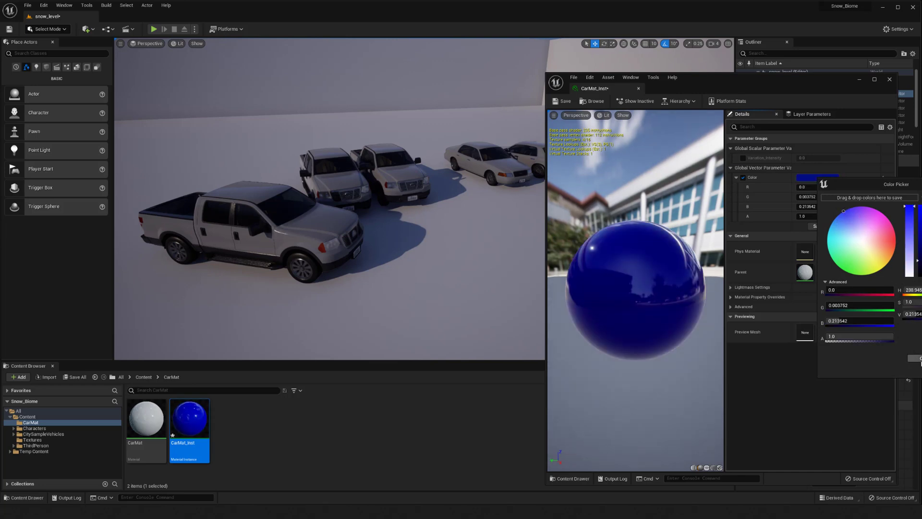
left_click(756, 164)
left_click(743, 158)
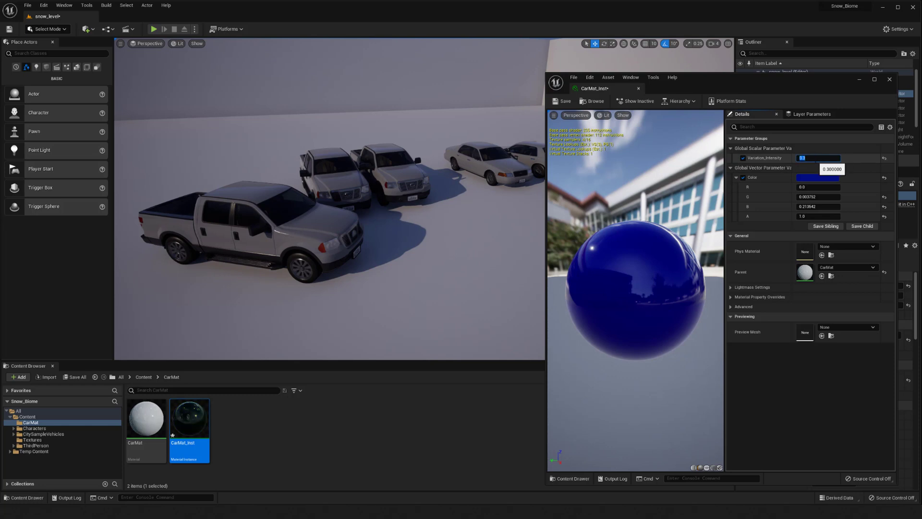
key("Return")
left_click(562, 101)
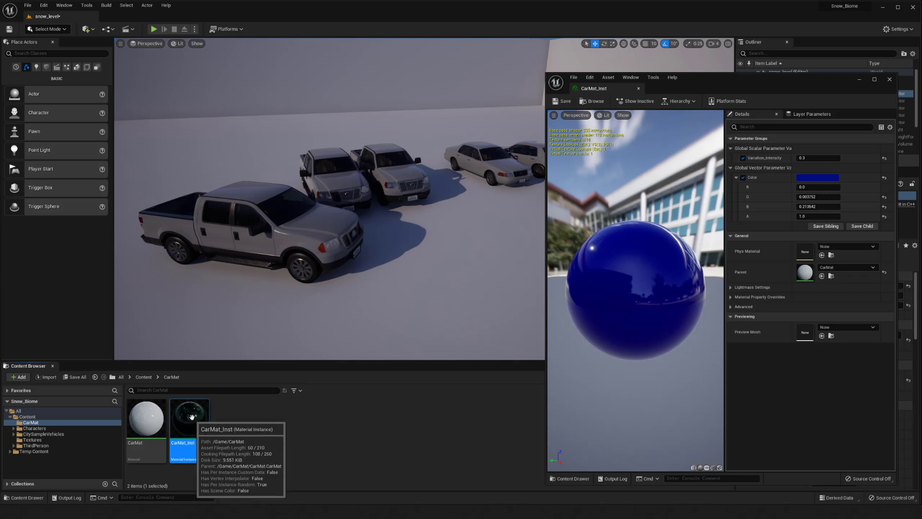
Drag CarMat_Inst onto the front, second and white pickups and the white sedan
left_click_drag(190, 420, 322, 226)
left_click_drag(188, 436, 330, 186)
left_click_drag(194, 418, 378, 178)
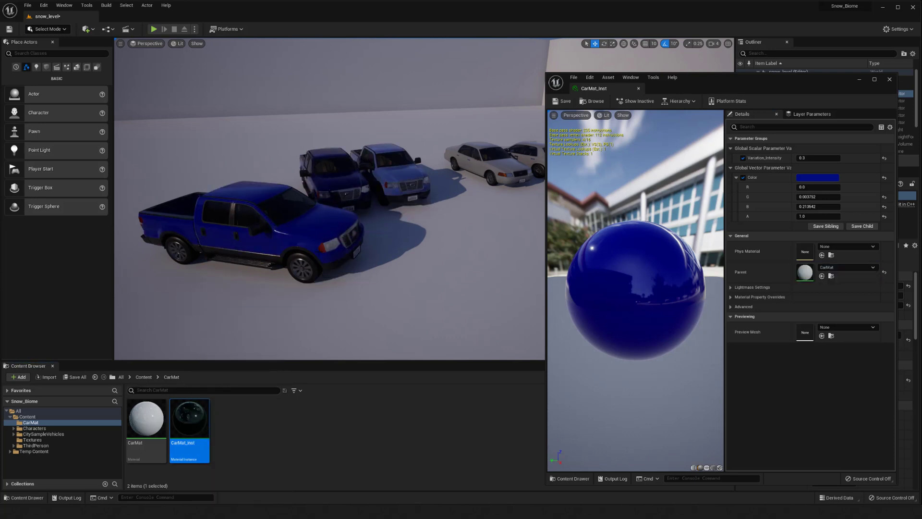
left_click_drag(189, 422, 543, 158)
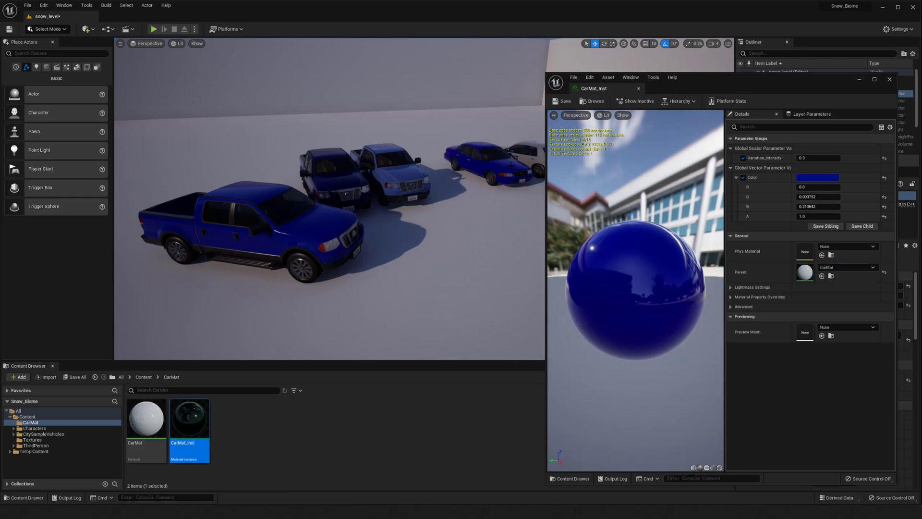
left_click_drag(489, 188, 484, 154)
left_click(328, 414)
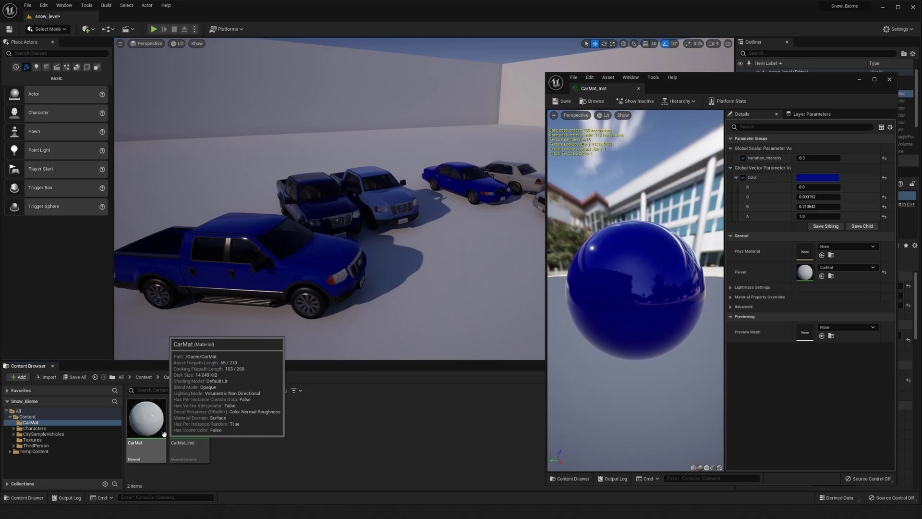
Create a second material instance from CarMat named CarMat_Inst1
left_click(888, 79)
right_click(146, 420)
left_click(201, 258)
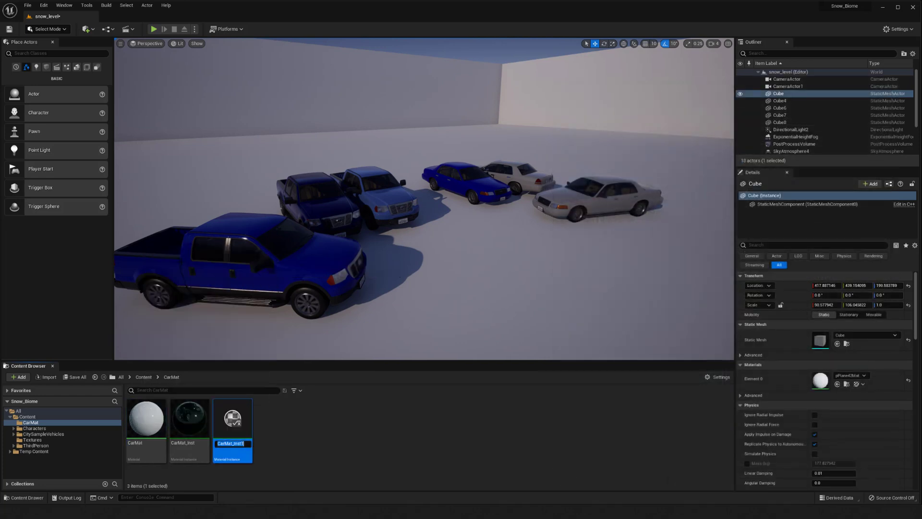
key("Return")
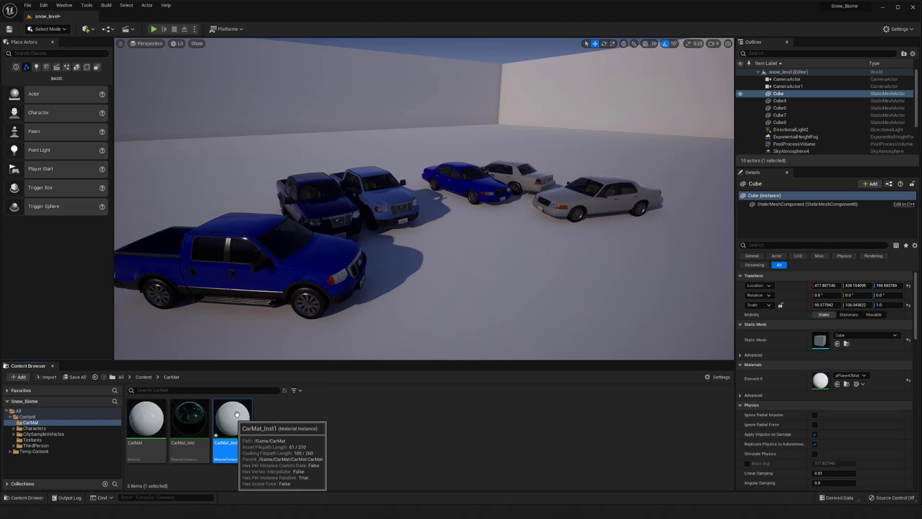
Override CarMat_Inst1's Variation_Intensity with 0.3 and Color with red, then save it
double_click(237, 414)
left_click(742, 158)
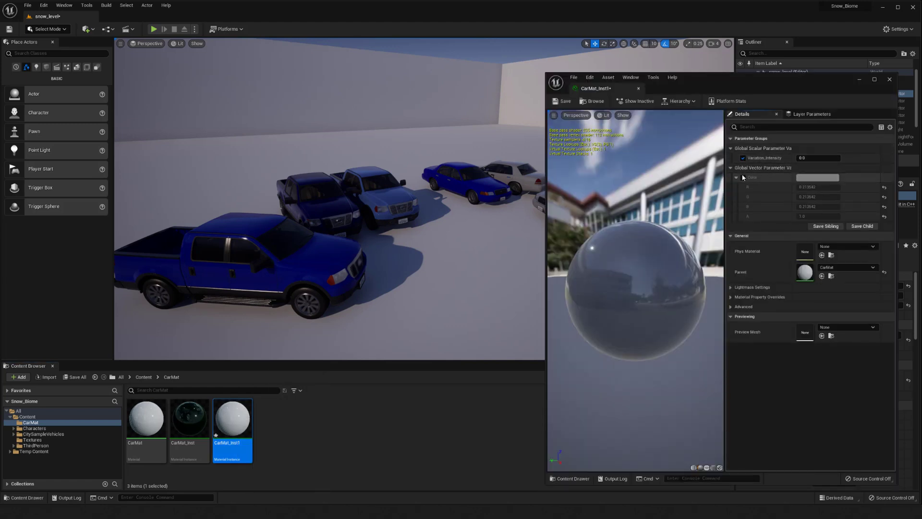
left_click(743, 177)
left_click(813, 158)
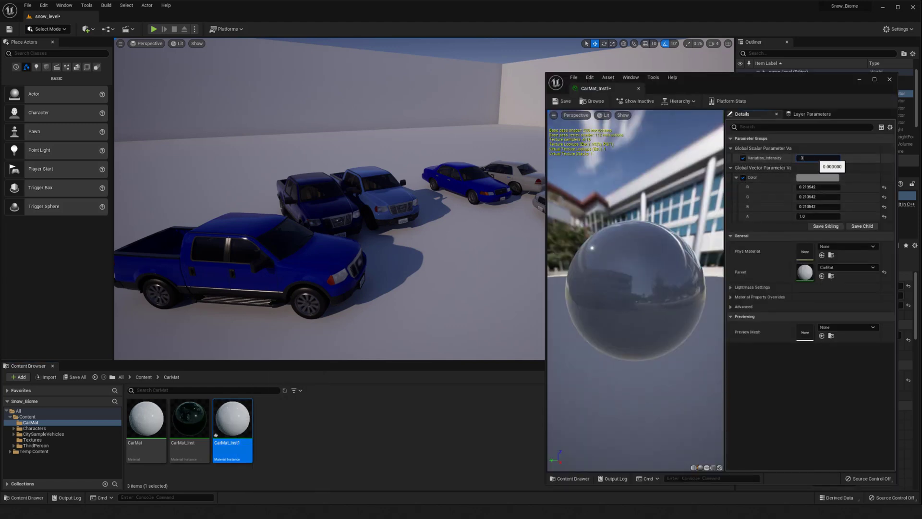
type(".3")
key("Return")
left_click(817, 177)
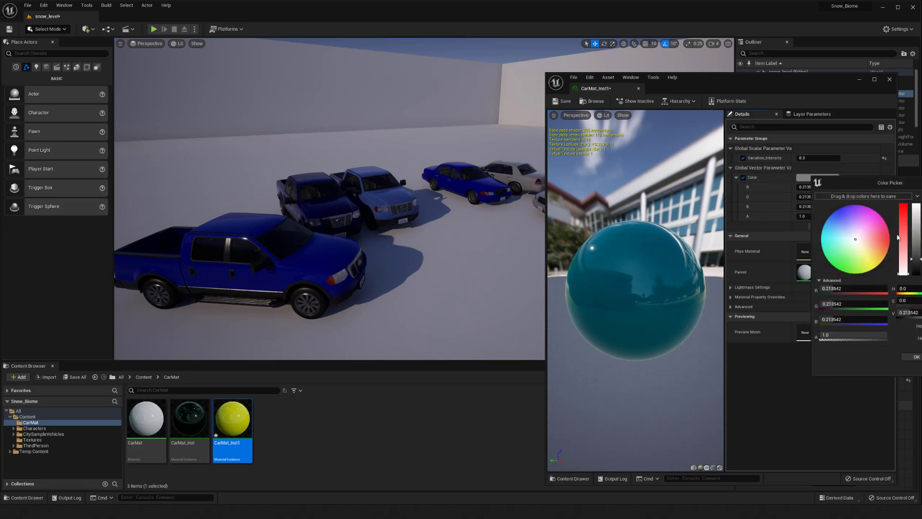
left_click_drag(901, 236, 904, 208)
left_click(916, 356)
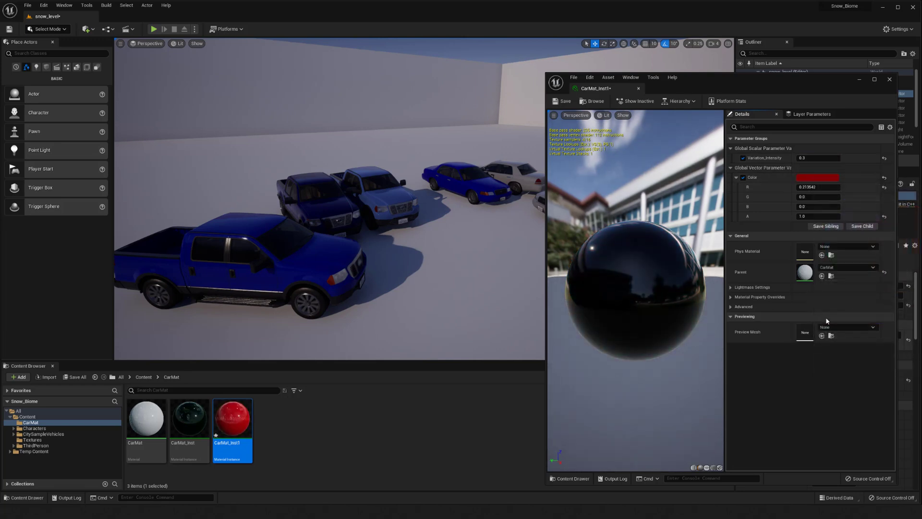
left_click(562, 101)
Apply CarMat_Inst1 to the blue and white sedans, giving them red-to-yellow shades
left_click(889, 83)
left_click_drag(232, 418, 478, 187)
left_click_drag(232, 420, 554, 205)
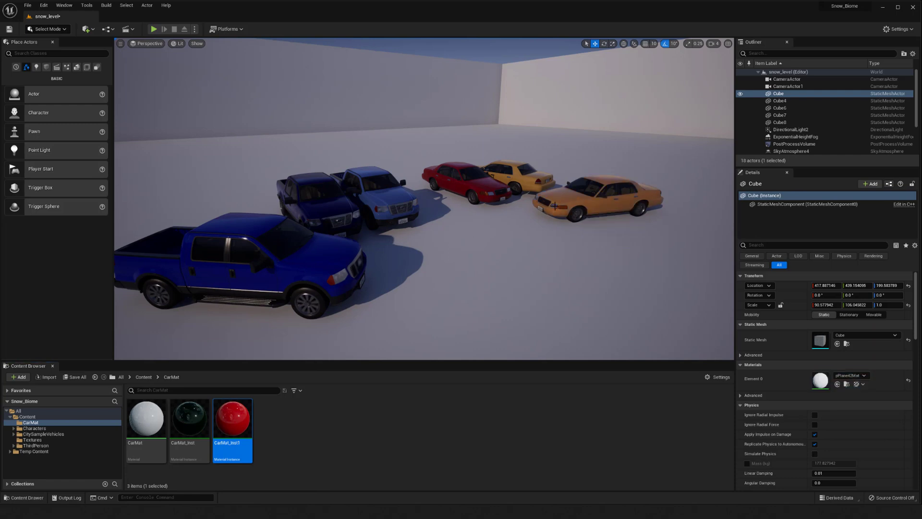
Duplicate the back-row blue pickup with an Alt-drag and reposition the copy in front
left_click(395, 196)
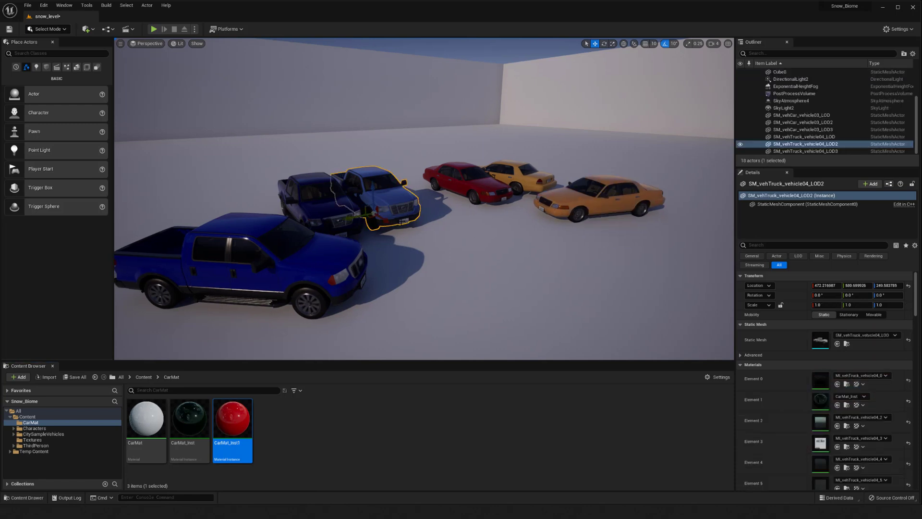
left_click_drag(385, 220, 427, 256)
key("ctrl+z")
left_click_drag(375, 213, 478, 281, "alt")
key("e")
key("w")
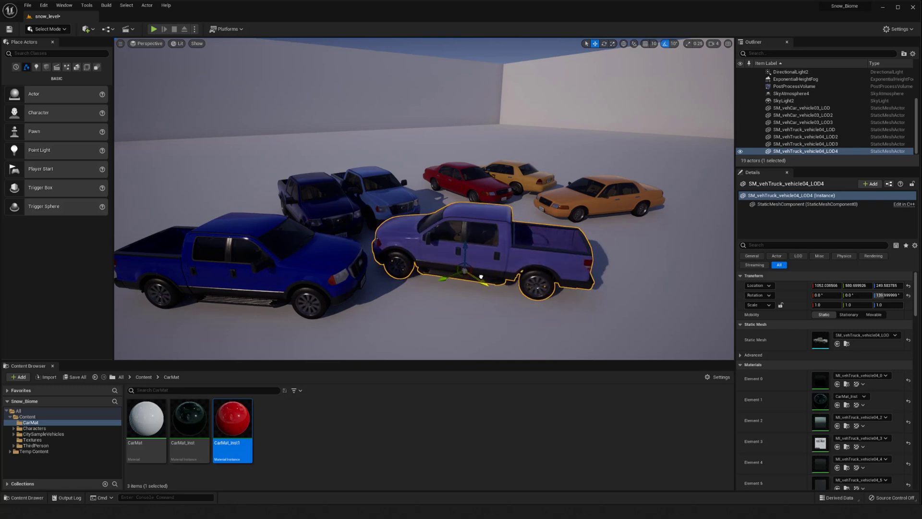
key("g")
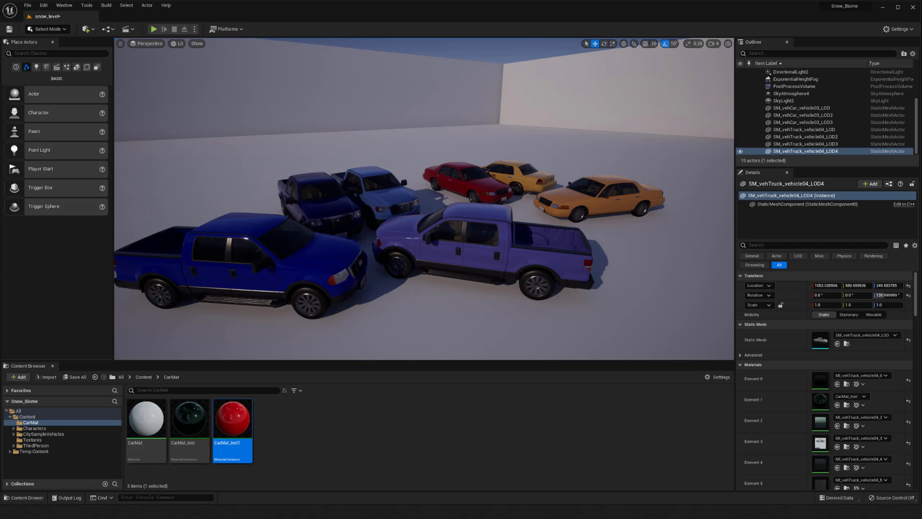
Paint the right-hand taxi with the blue CarMat_Inst material
left_click(465, 182)
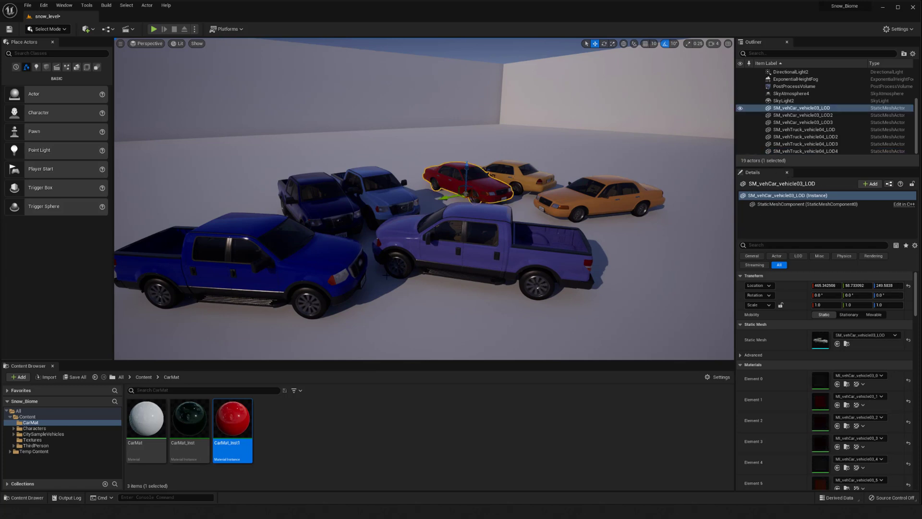
left_click_drag(190, 417, 590, 202)
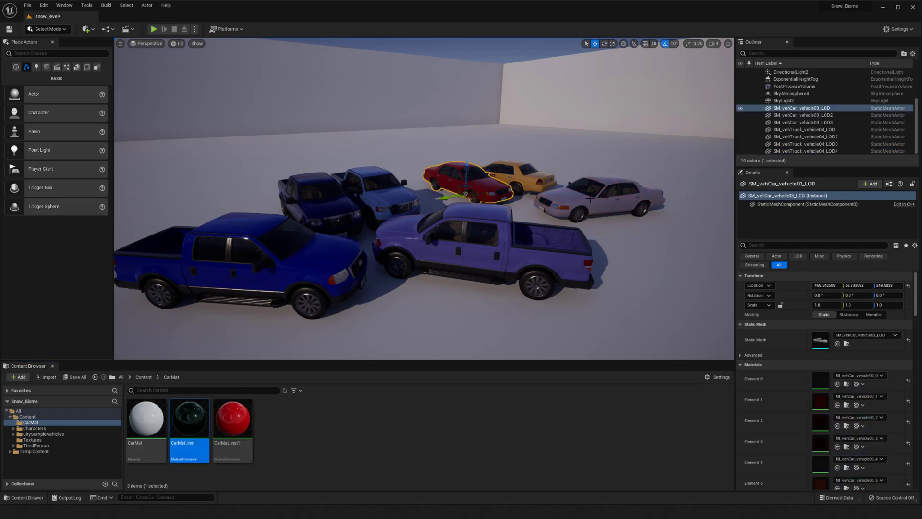
left_click_drag(485, 253, 396, 249)
Duplicate the red sedan to the right and rotate the copy about 40 degrees
left_click(395, 177)
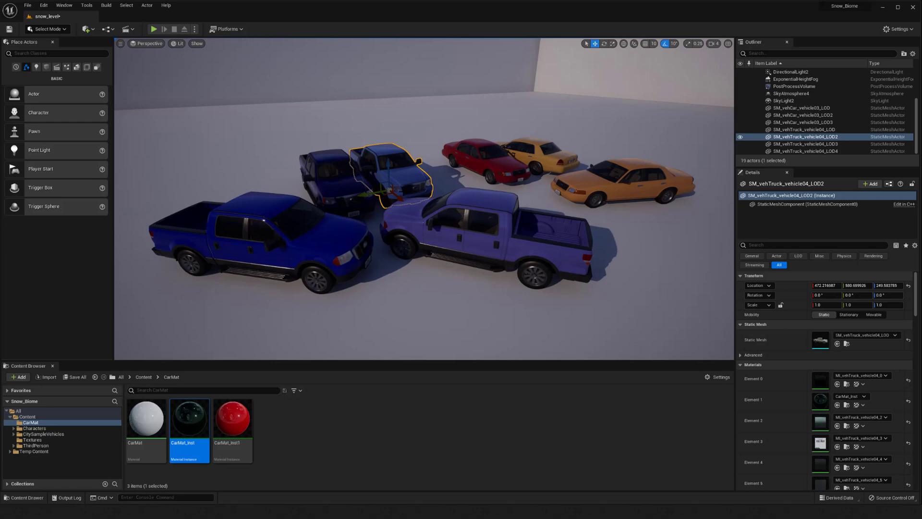
left_click(503, 178)
left_click_drag(502, 178, 670, 242, "alt")
key("e")
left_click_drag(701, 278, 697, 226)
key("w")
key("e")
key("w")
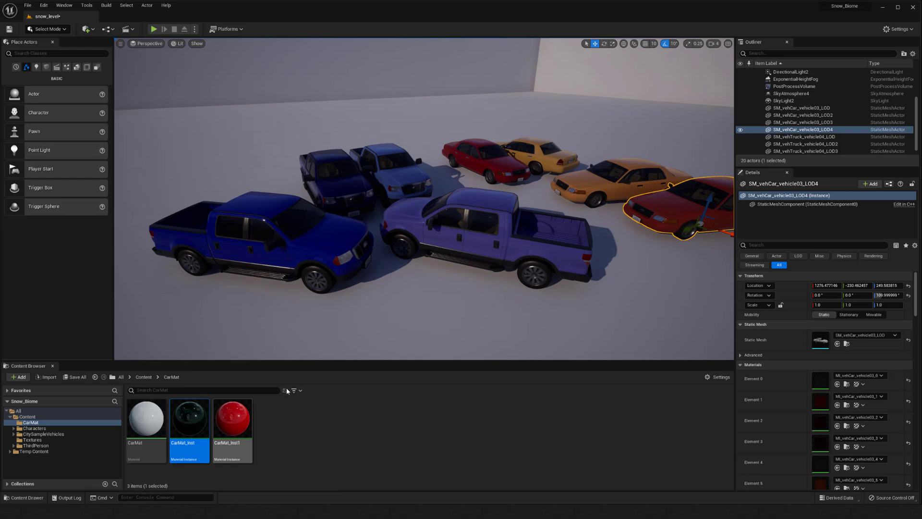
Rotate the copied sedan to roughly 80 degrees so it lines up with the other cars
key("e")
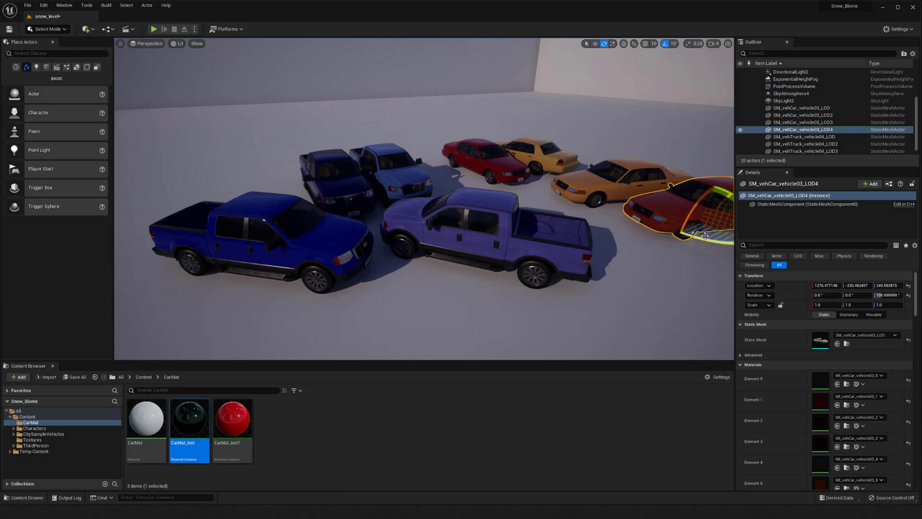
left_click_drag(662, 243, 644, 248)
key("w")
right_click_drag(644, 248, 553, 228)
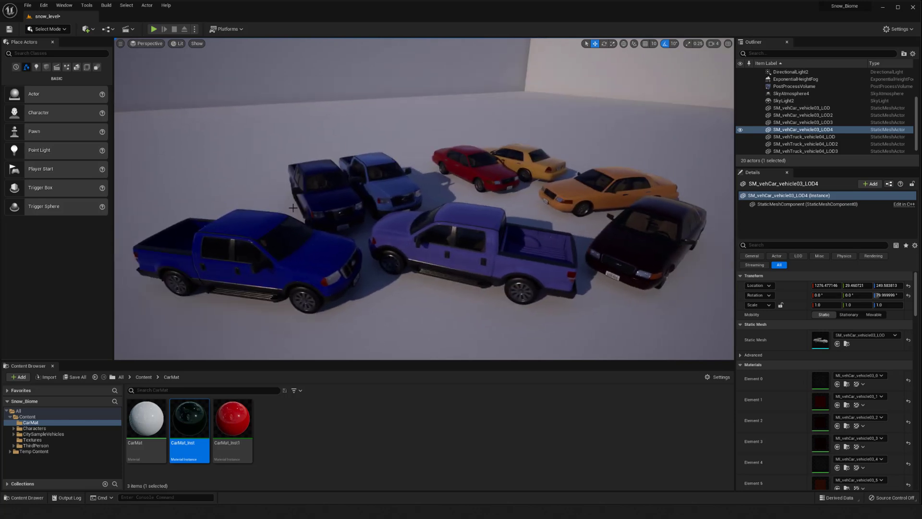